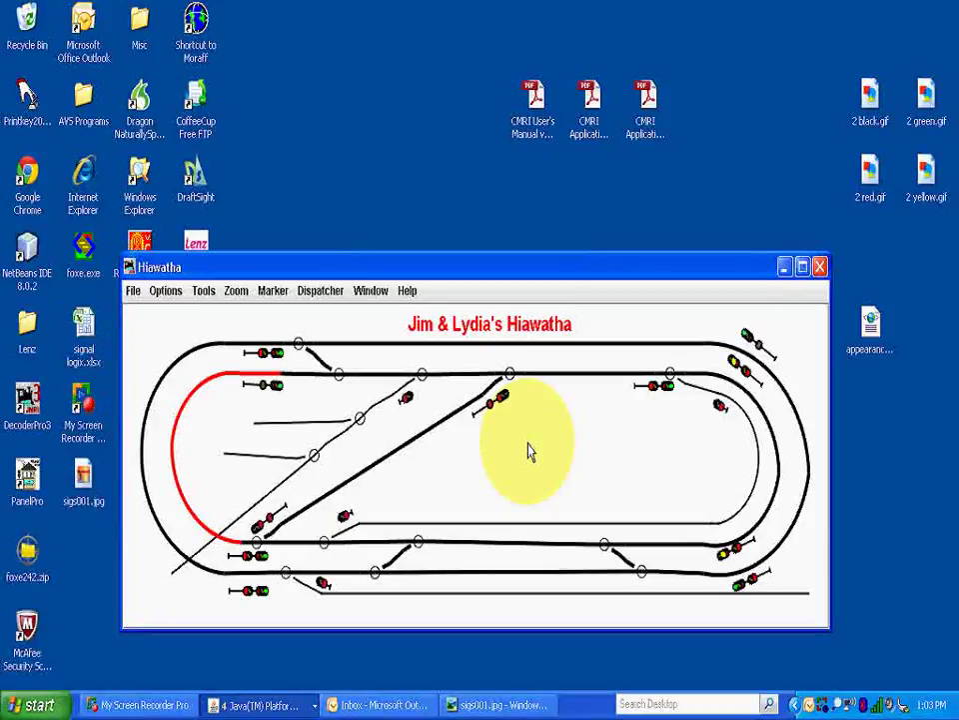
Examine the full-screen signal layout sketch sigs001.jpg in Windows Picture and Fax Viewer, including track, block and signal labels.
click(500, 706)
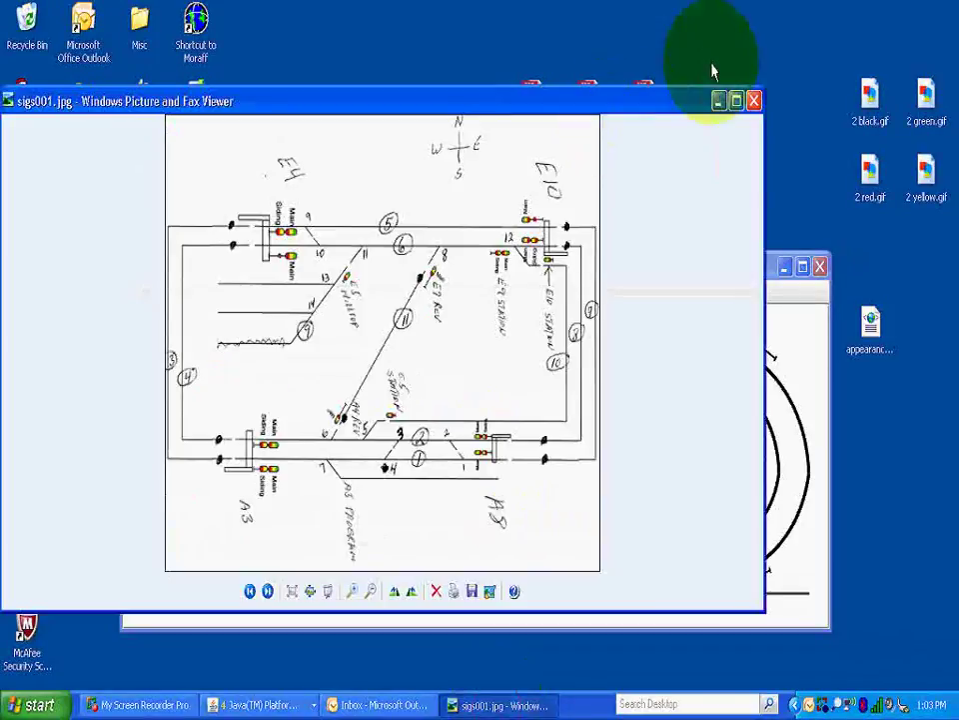
click(734, 99)
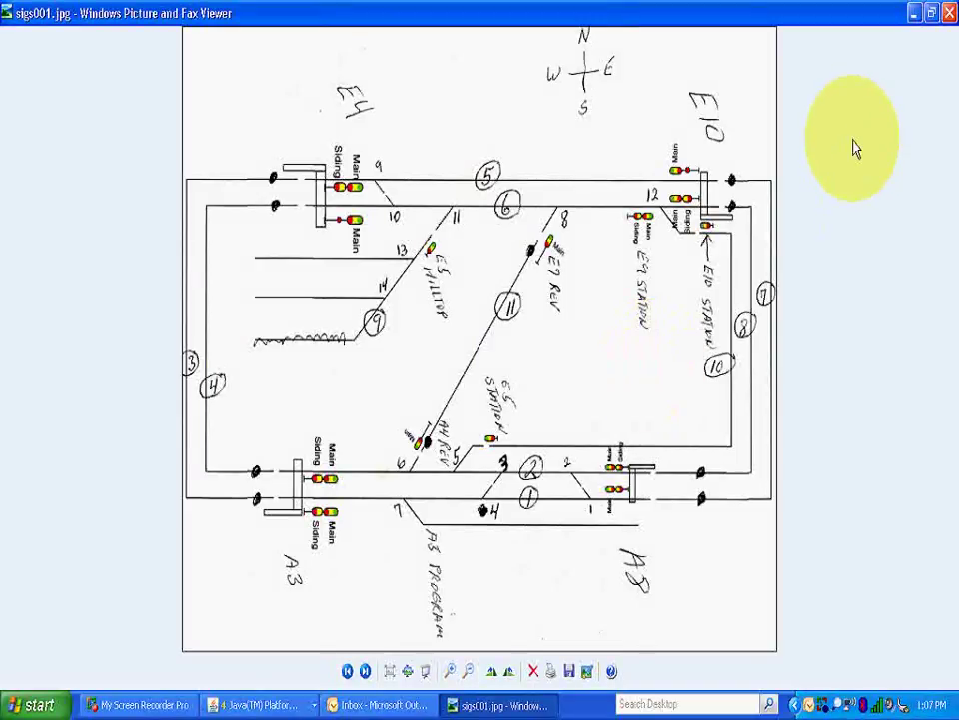
click(915, 13)
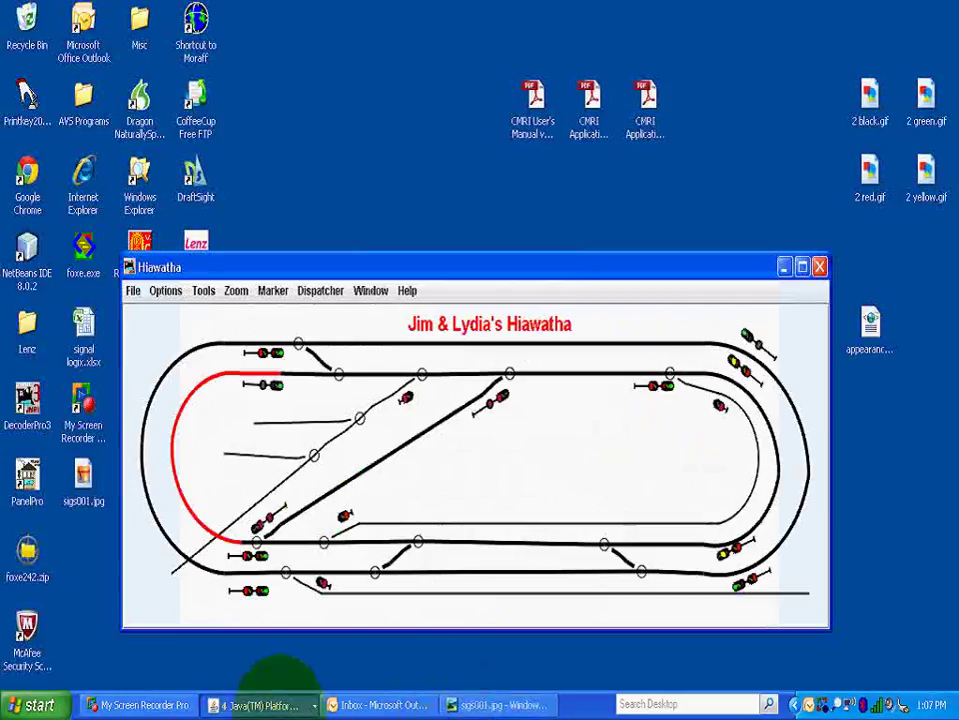
Switch to PanelPro and open the Signal Heads table.
click(262, 704)
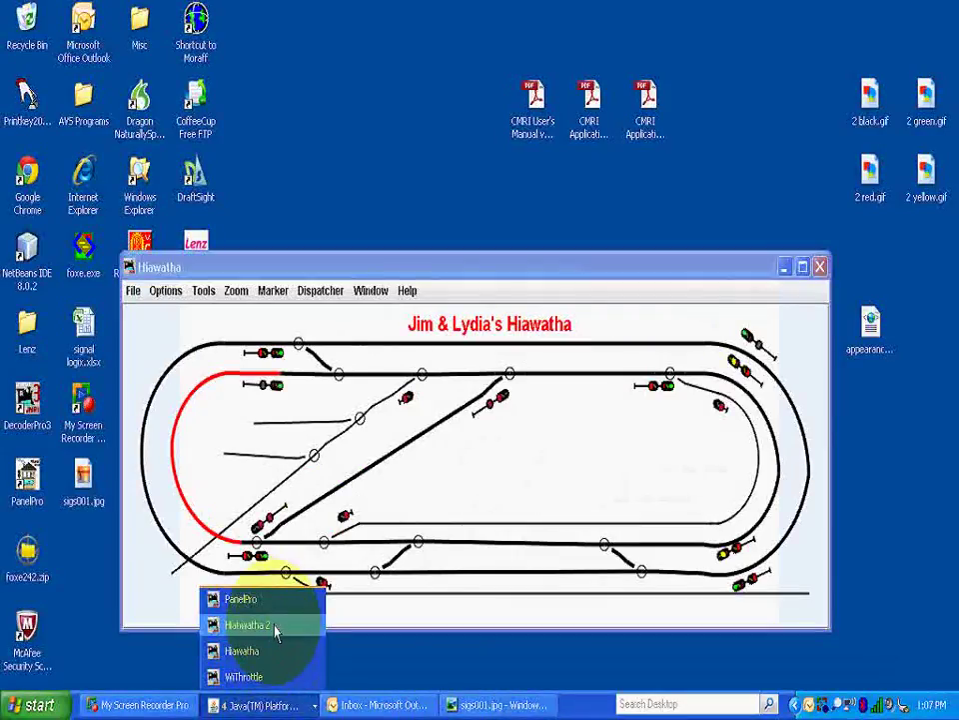
click(278, 603)
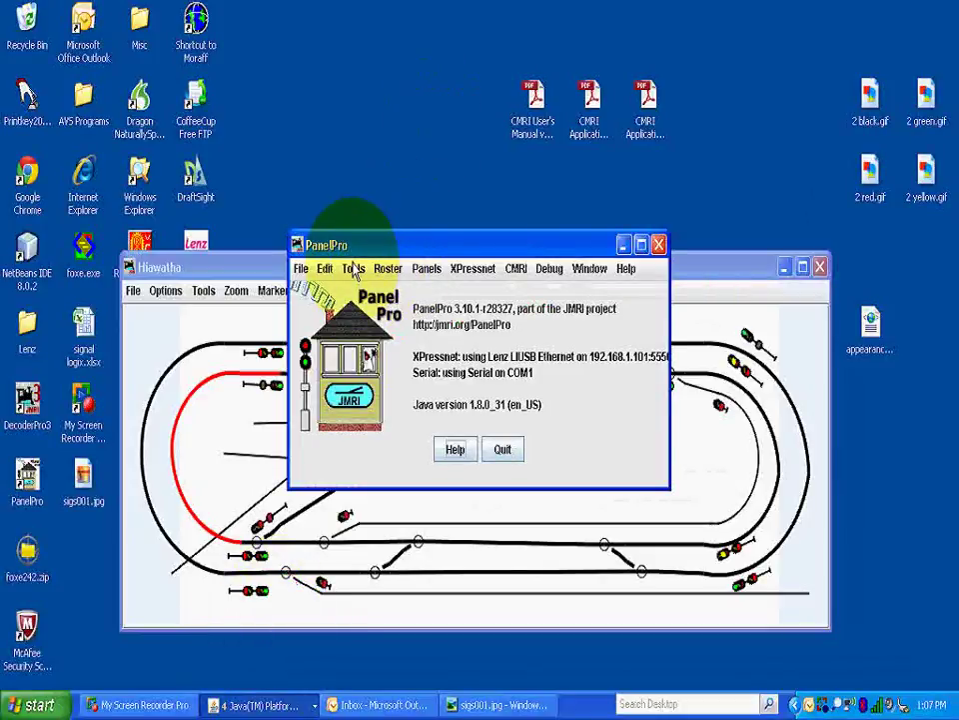
click(354, 270)
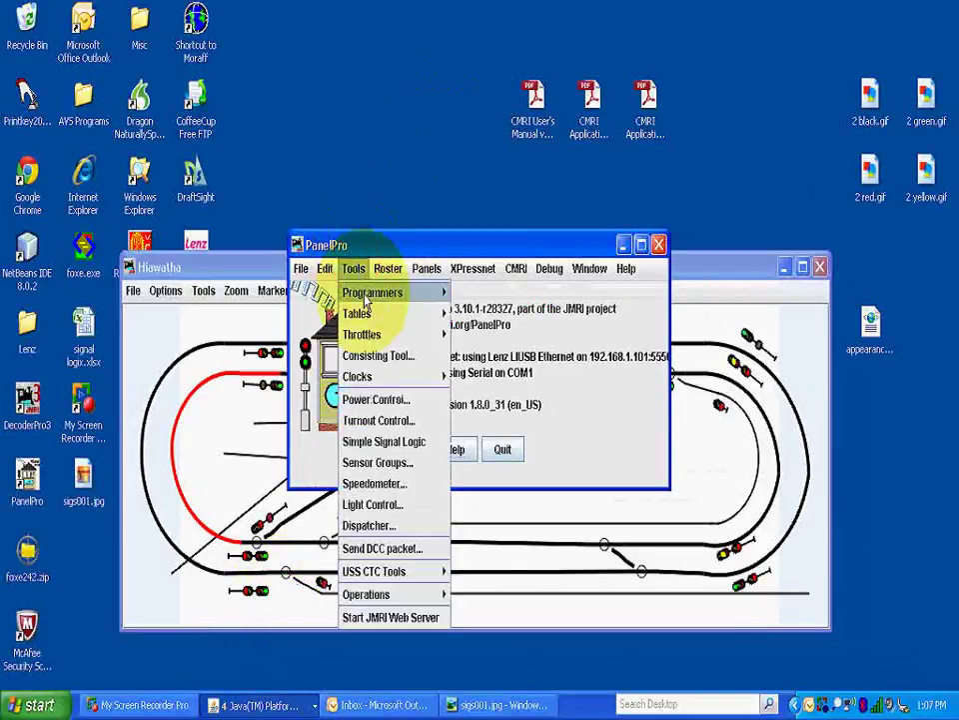
mouse_move(370, 312)
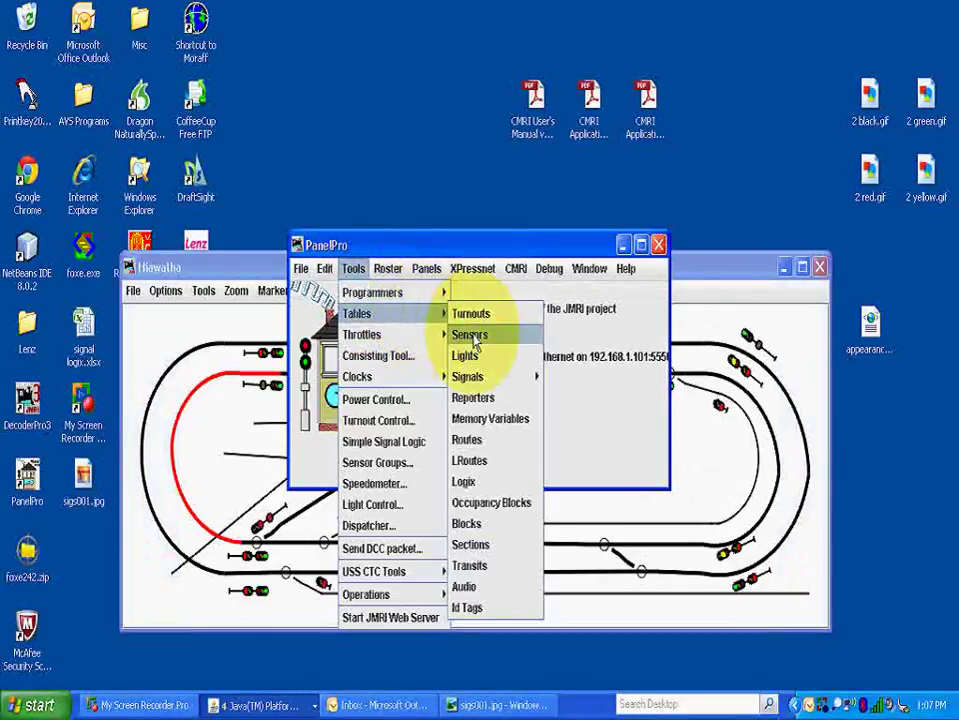
mouse_move(482, 379)
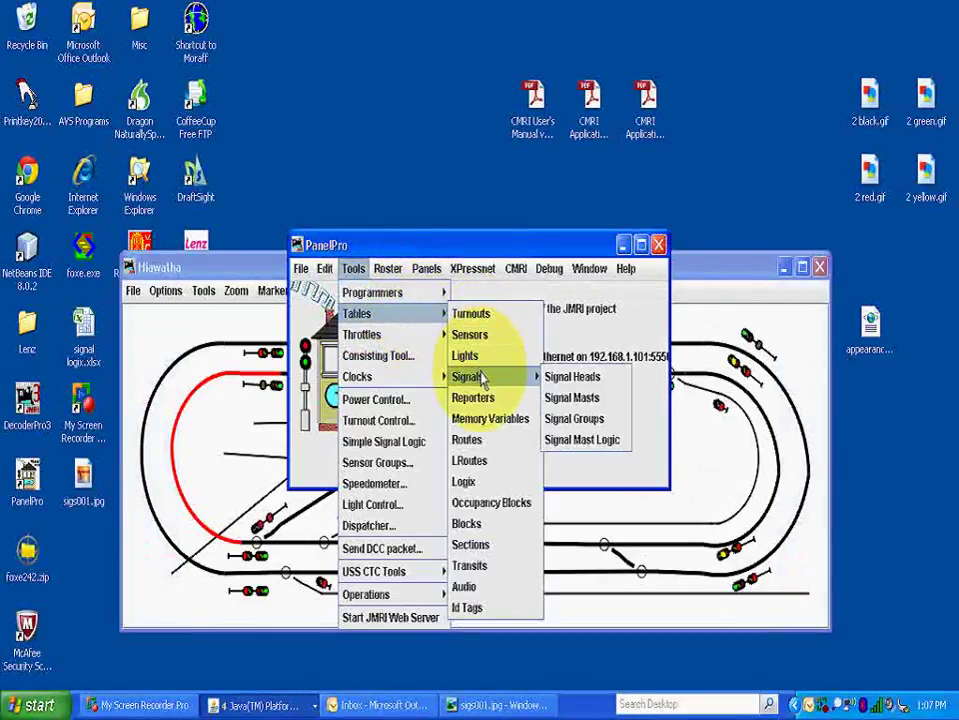
click(571, 377)
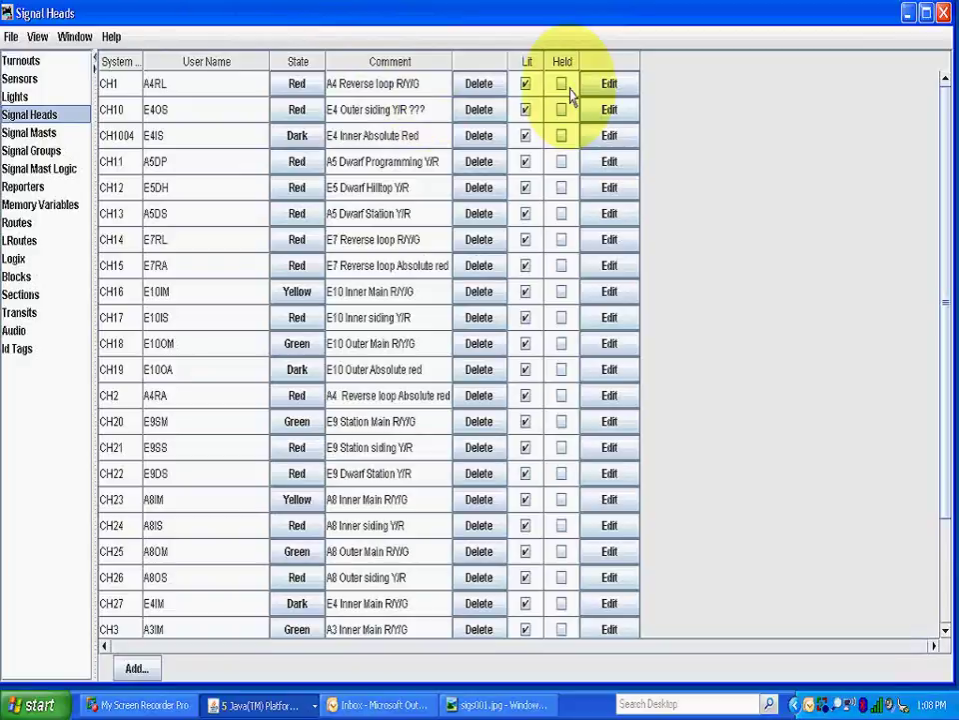
Review the output assignments of signal head CH1 and the available green outputs, leaving its settings unedited.
click(608, 83)
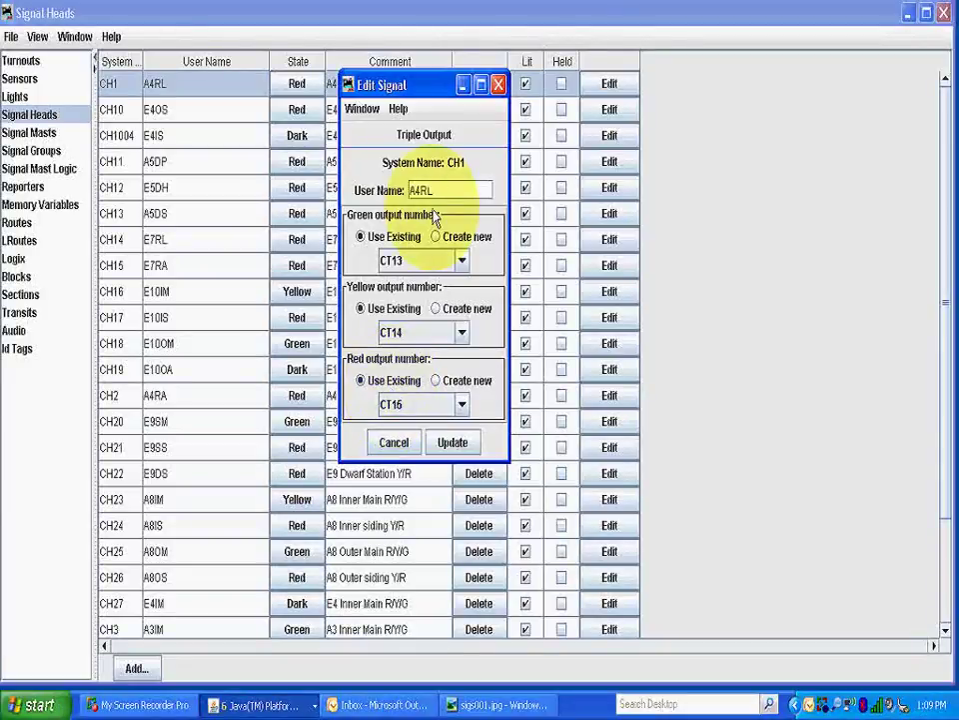
click(462, 262)
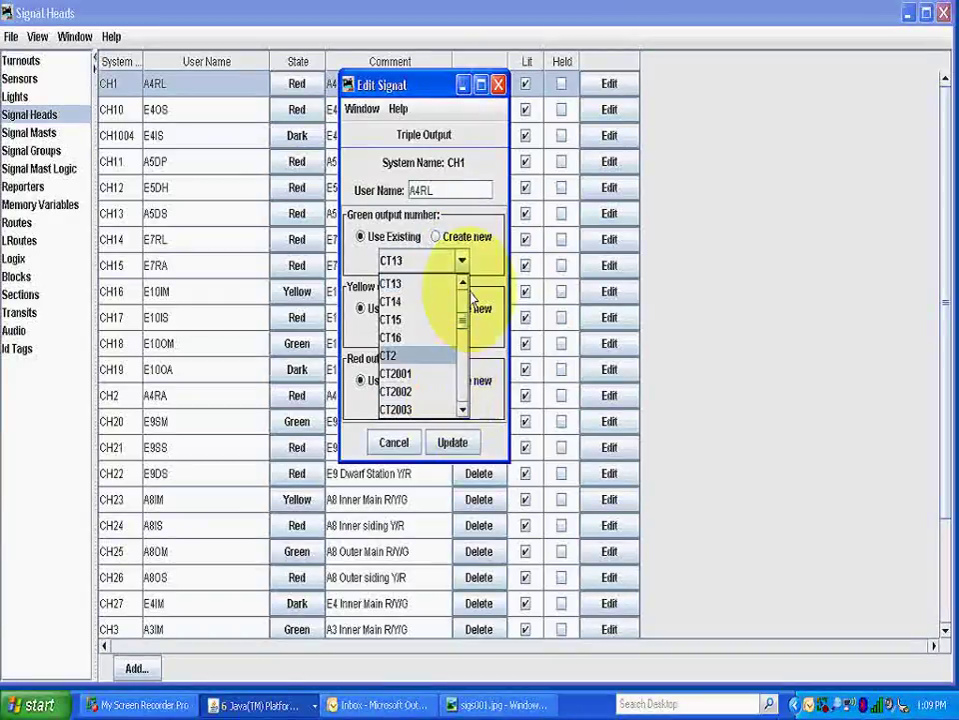
click(478, 258)
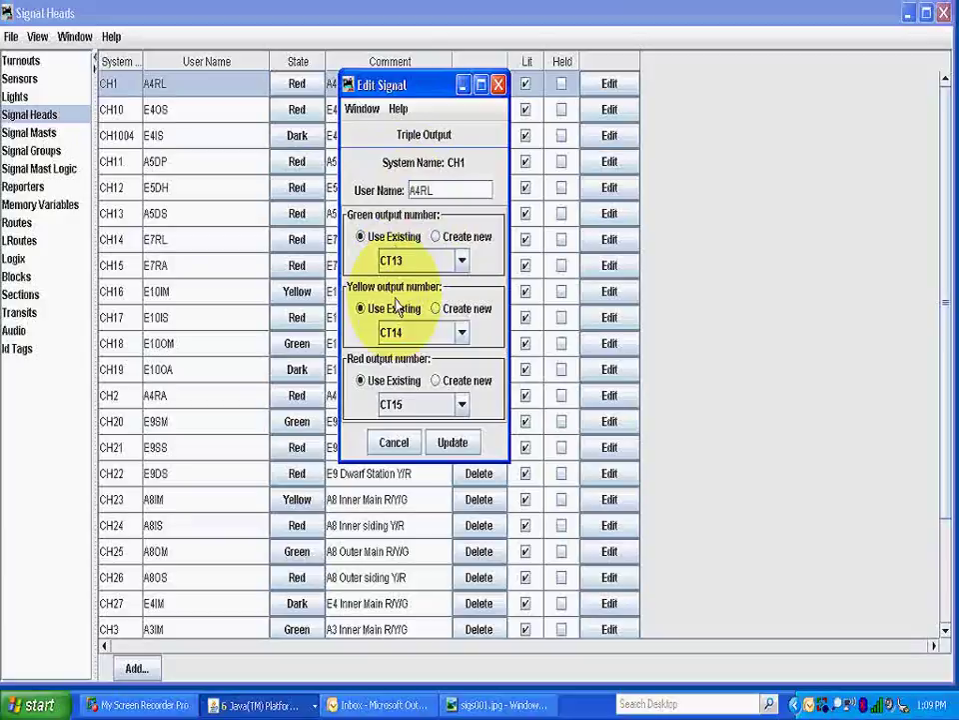
click(394, 439)
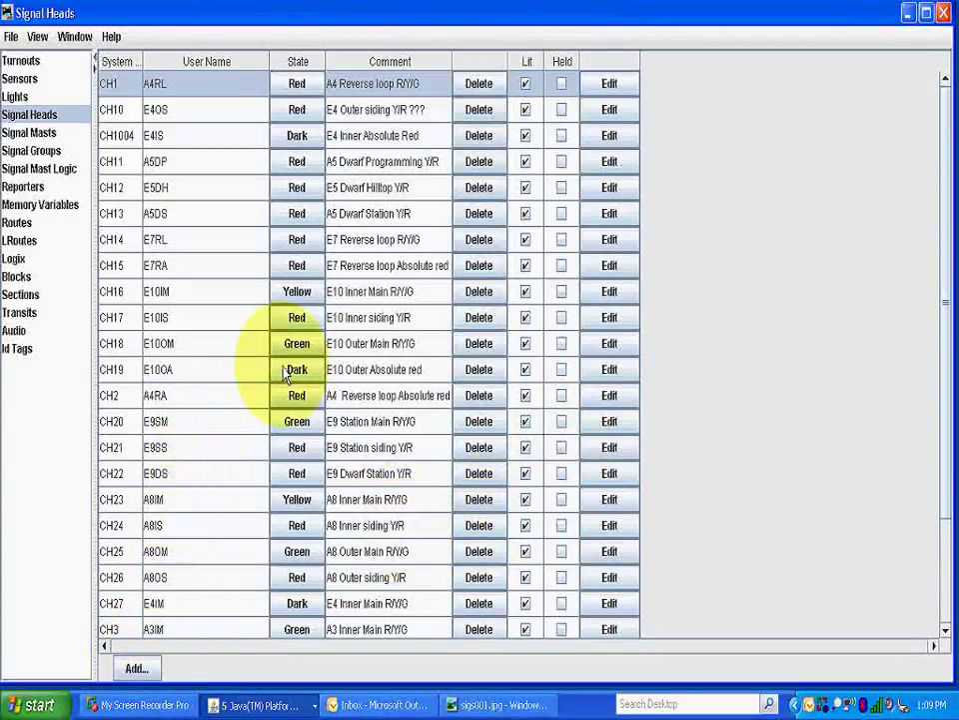
Start a new signal head and set its type to Triple Output after reviewing the available types.
click(140, 669)
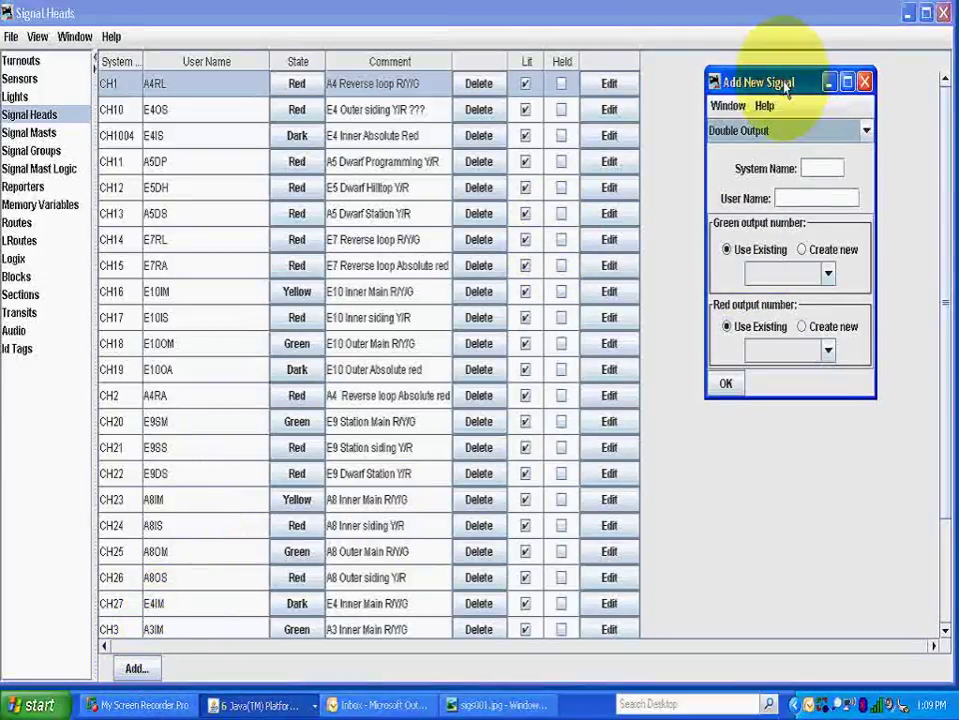
drag(771, 81, 742, 79)
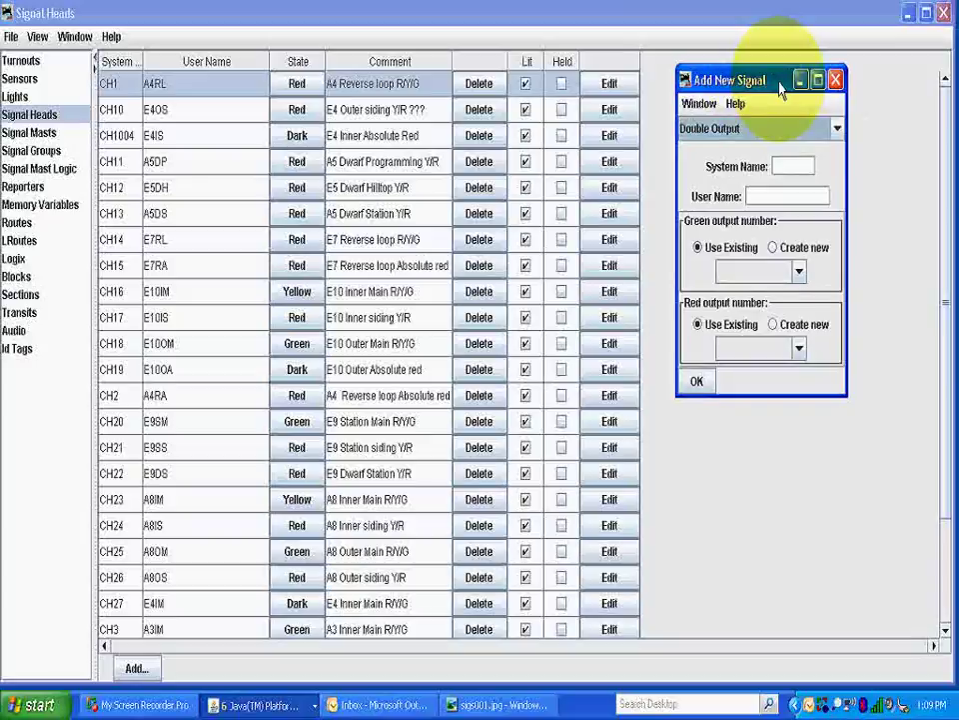
click(837, 131)
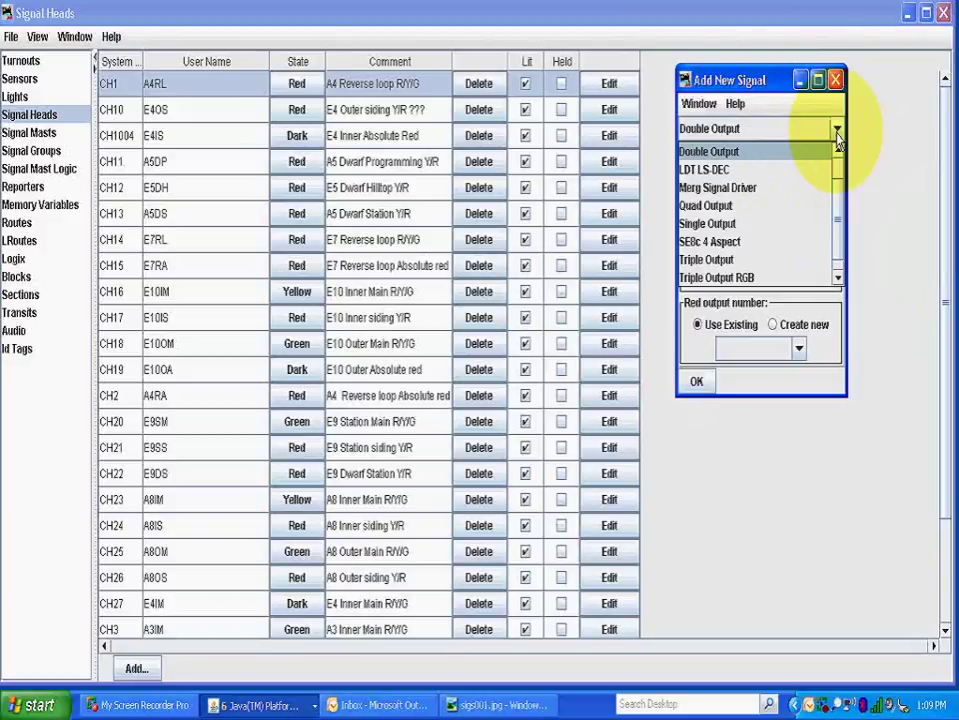
click(837, 150)
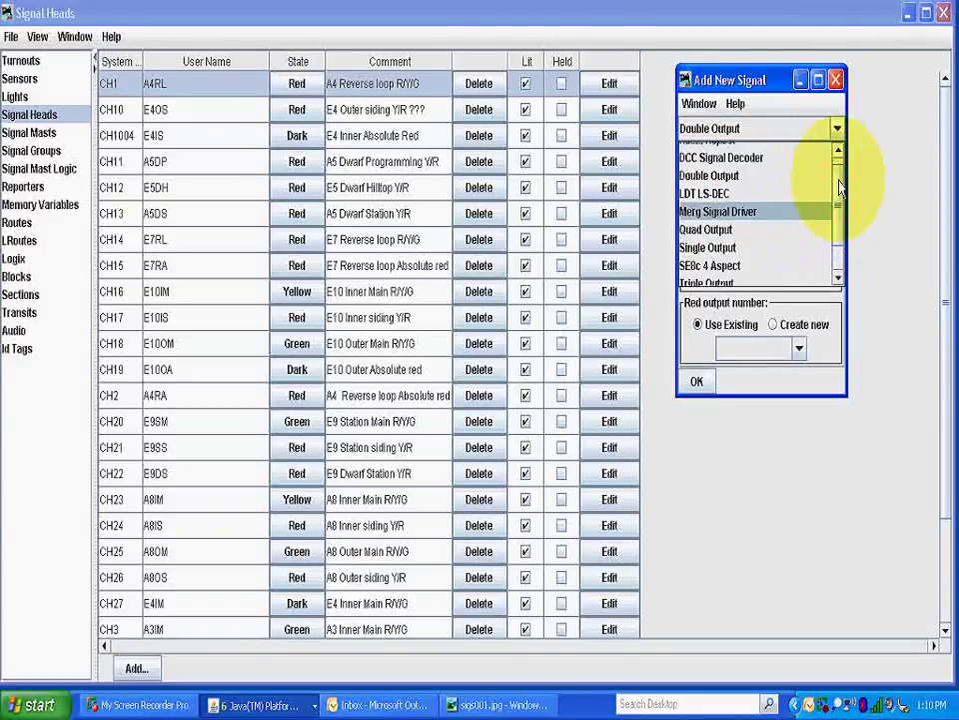
click(837, 150)
drag(838, 172, 833, 210)
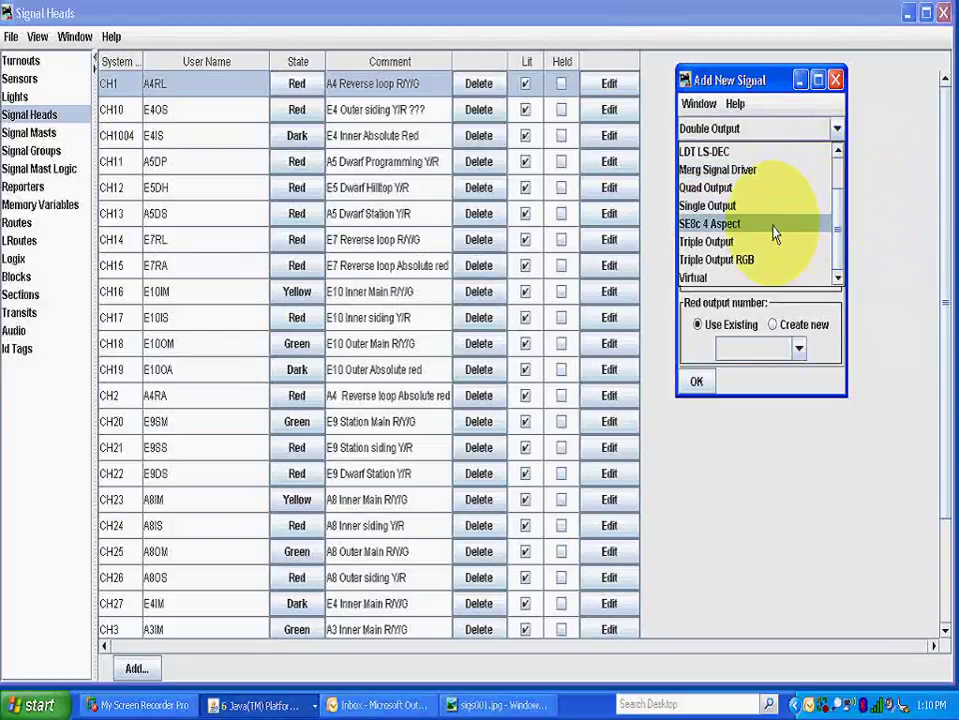
drag(840, 232, 842, 195)
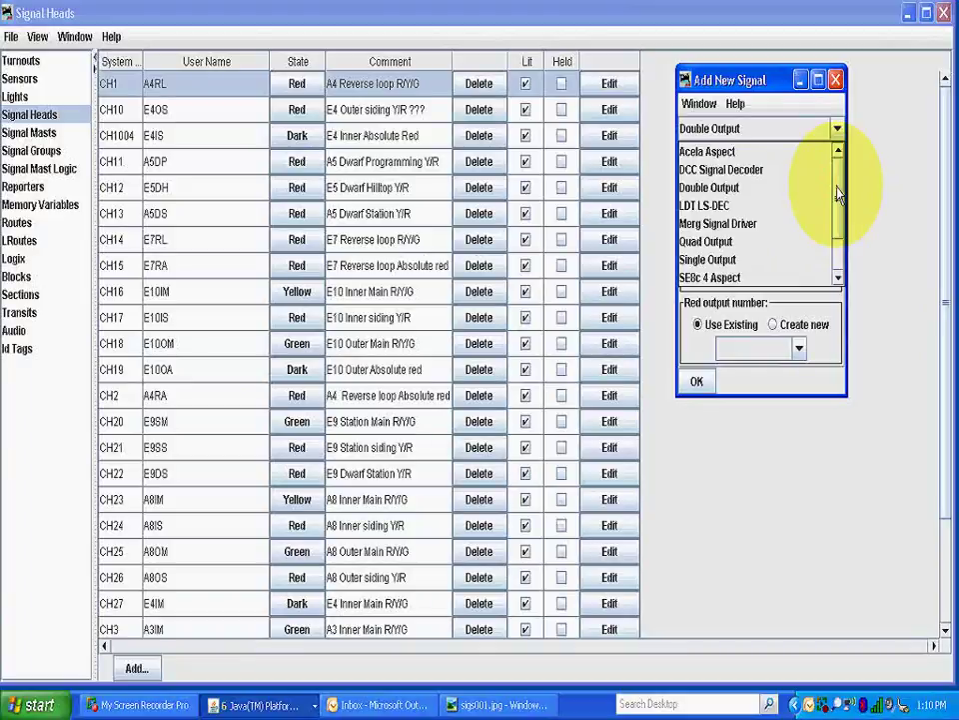
drag(839, 195, 749, 242)
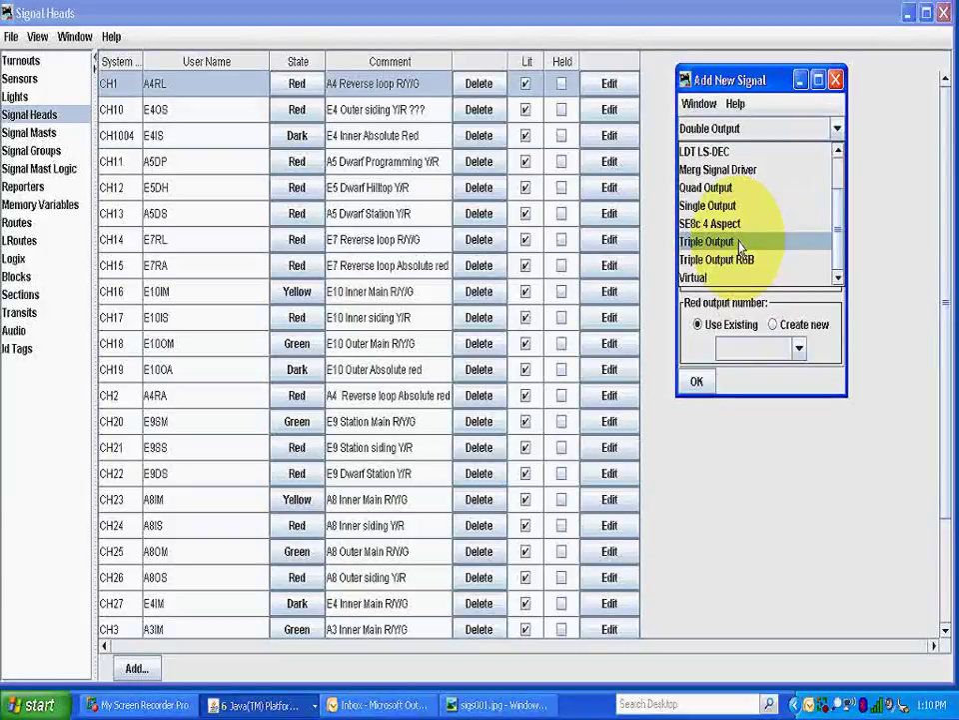
click(740, 243)
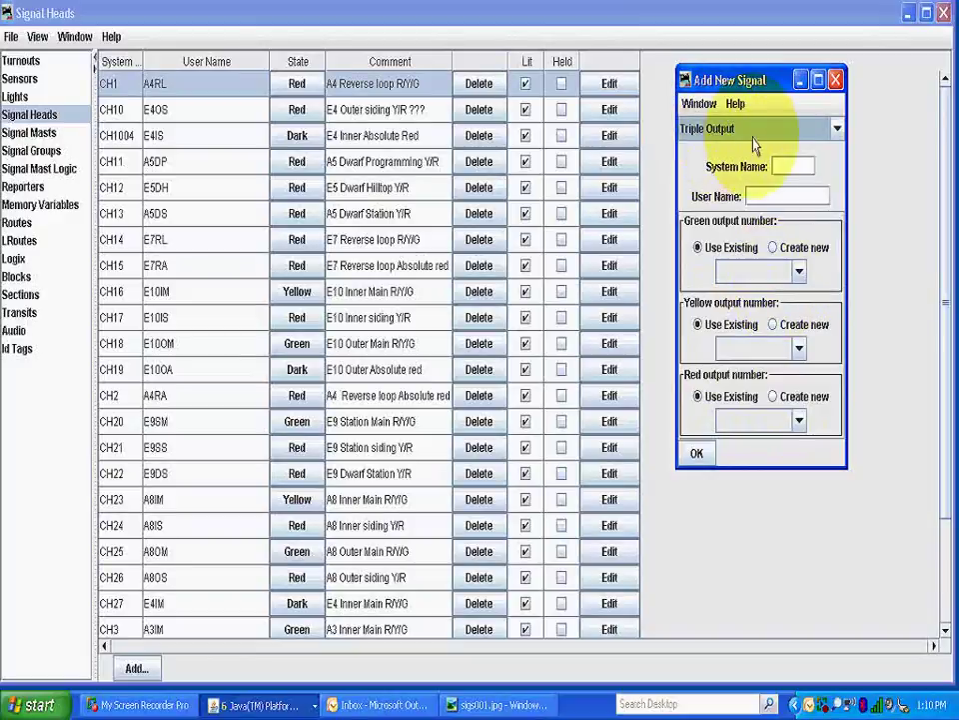
Set the new signal head's green output to Create new on the C/MRI connection.
click(782, 166)
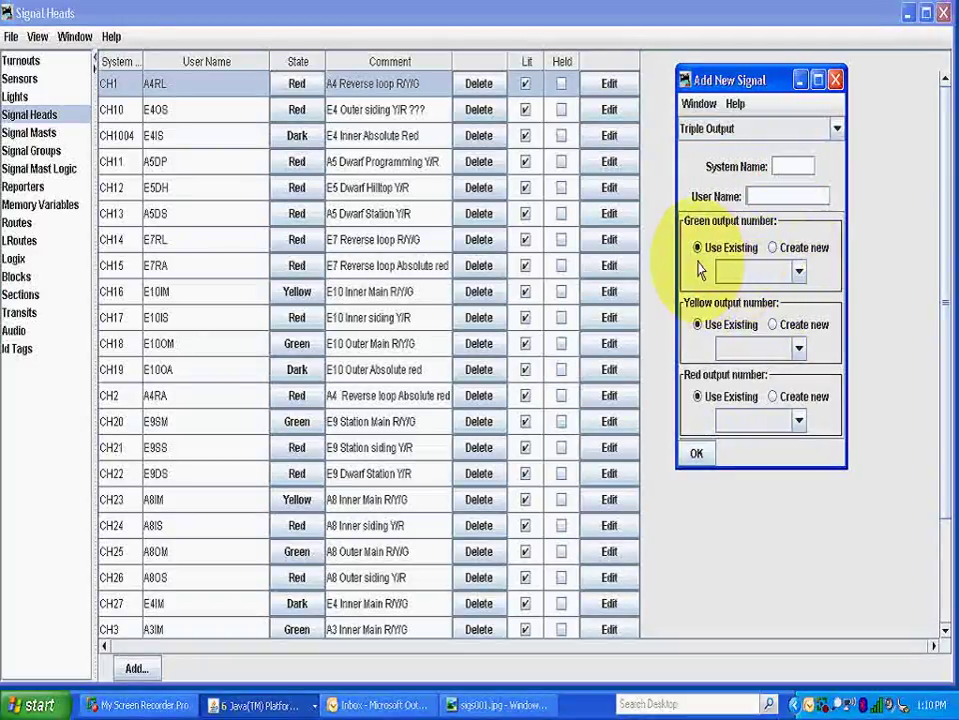
click(799, 272)
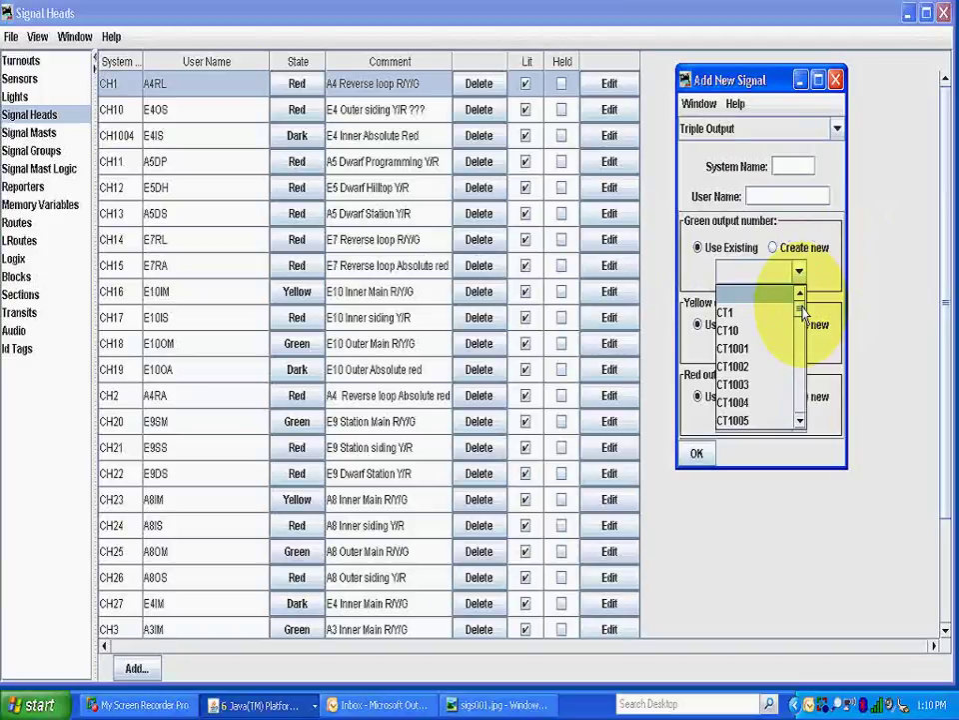
drag(804, 312, 806, 317)
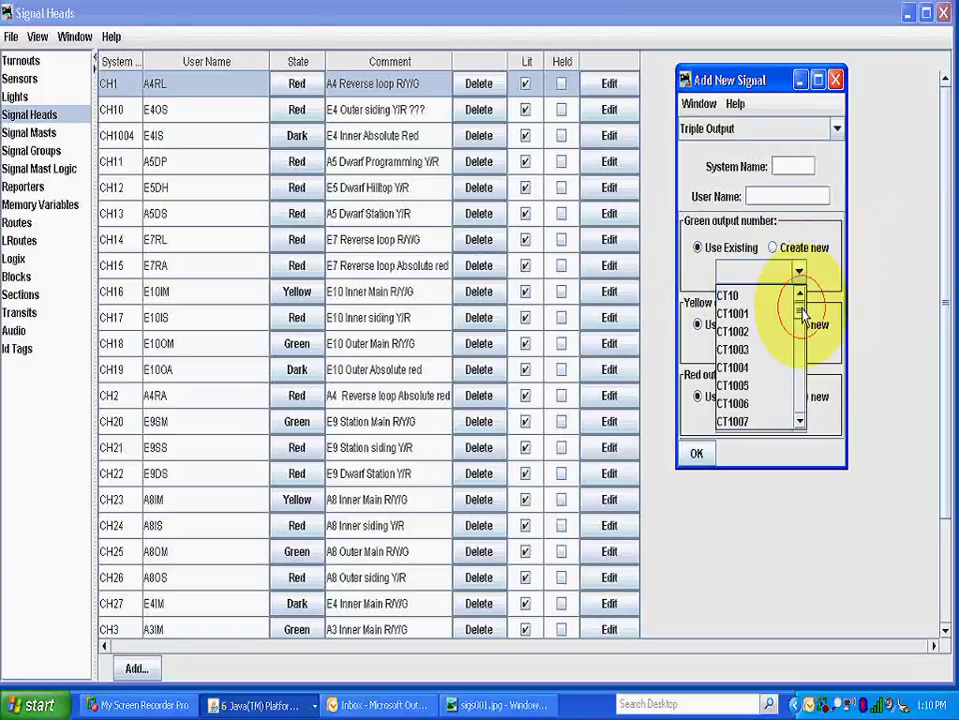
click(772, 247)
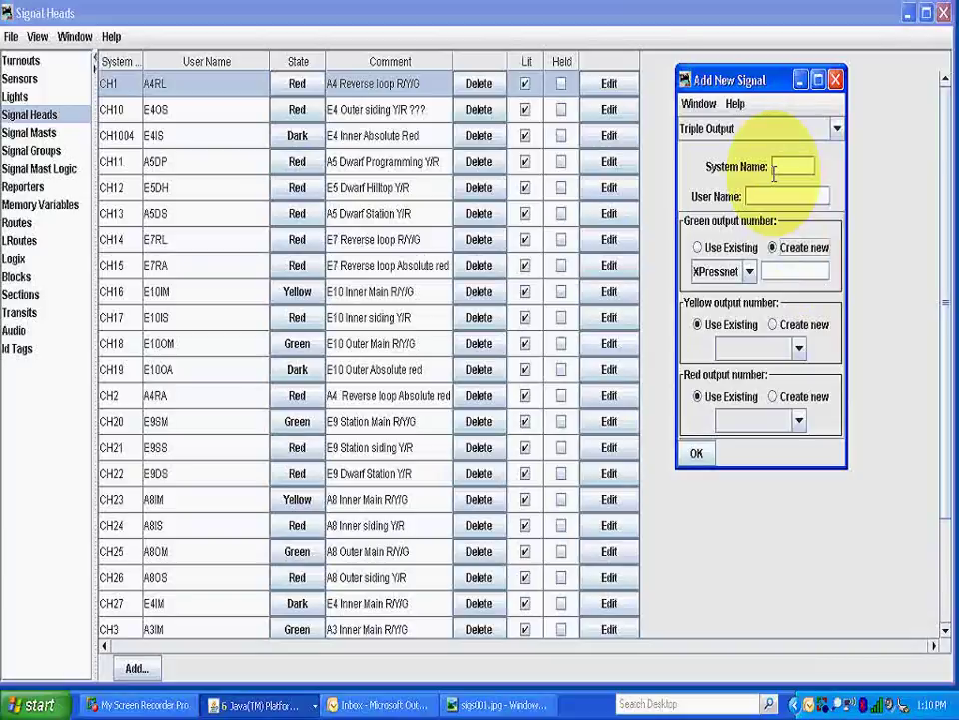
click(750, 271)
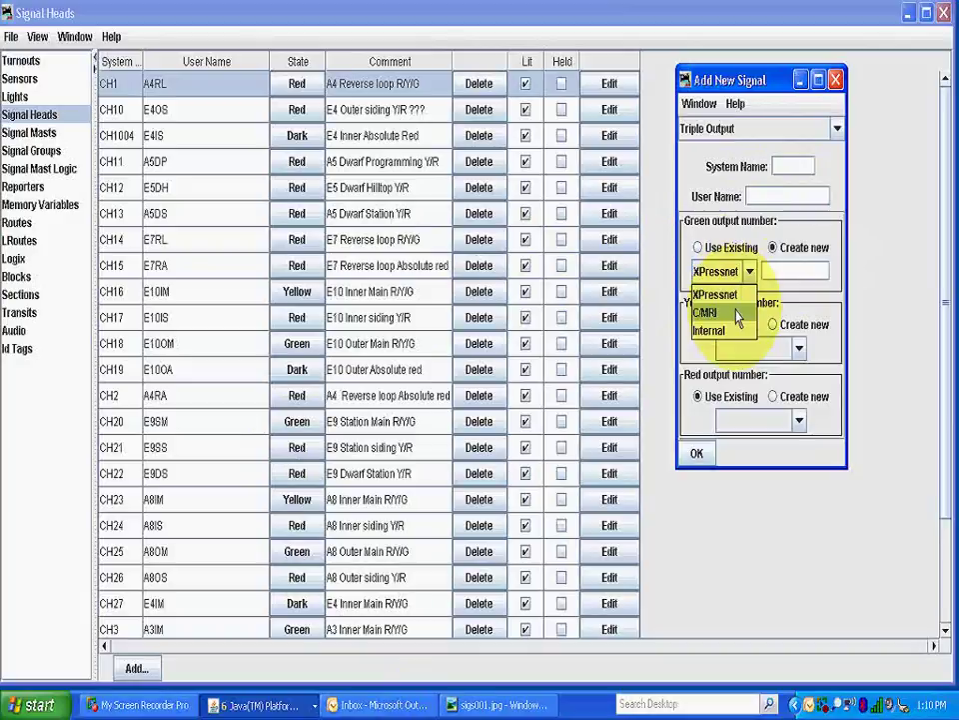
click(739, 316)
click(750, 271)
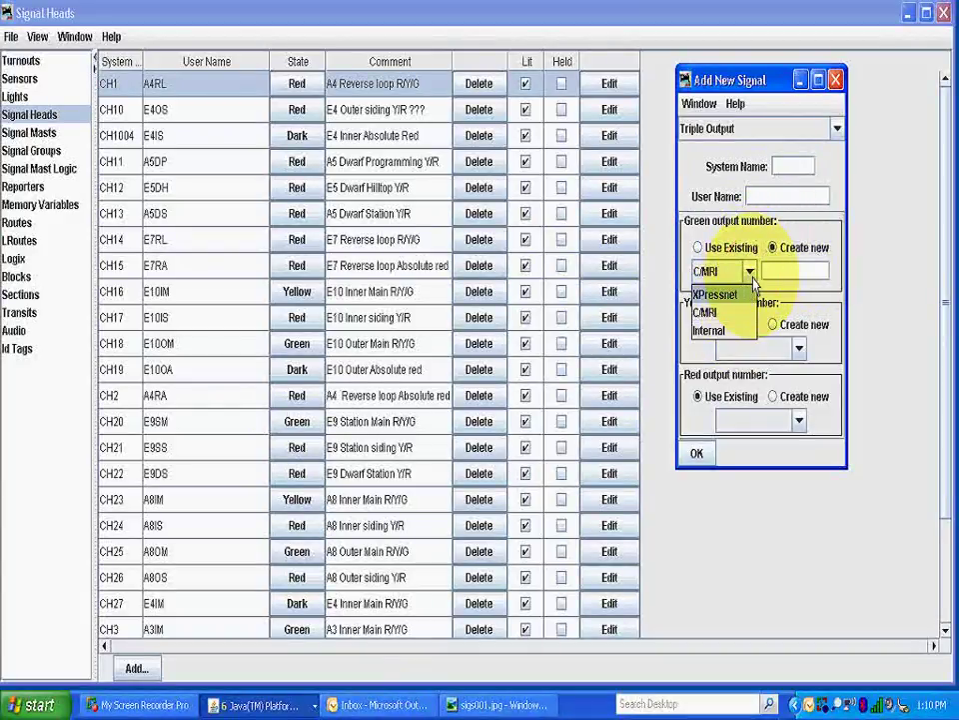
click(748, 272)
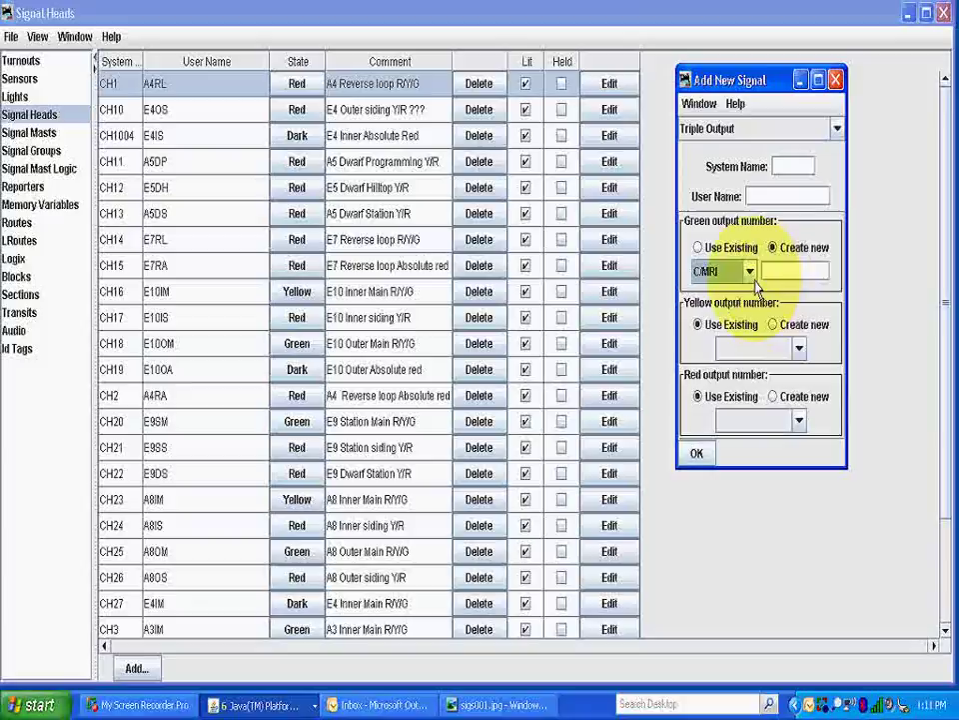
click(822, 278)
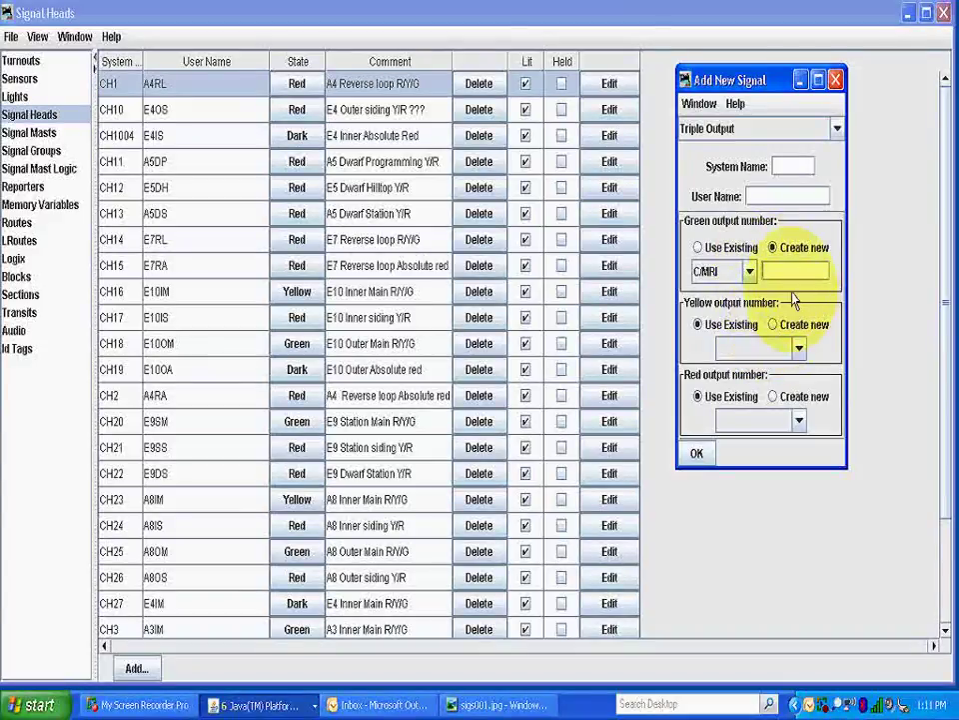
Try to add the signal head with its names left blank and close the new signal form.
click(696, 455)
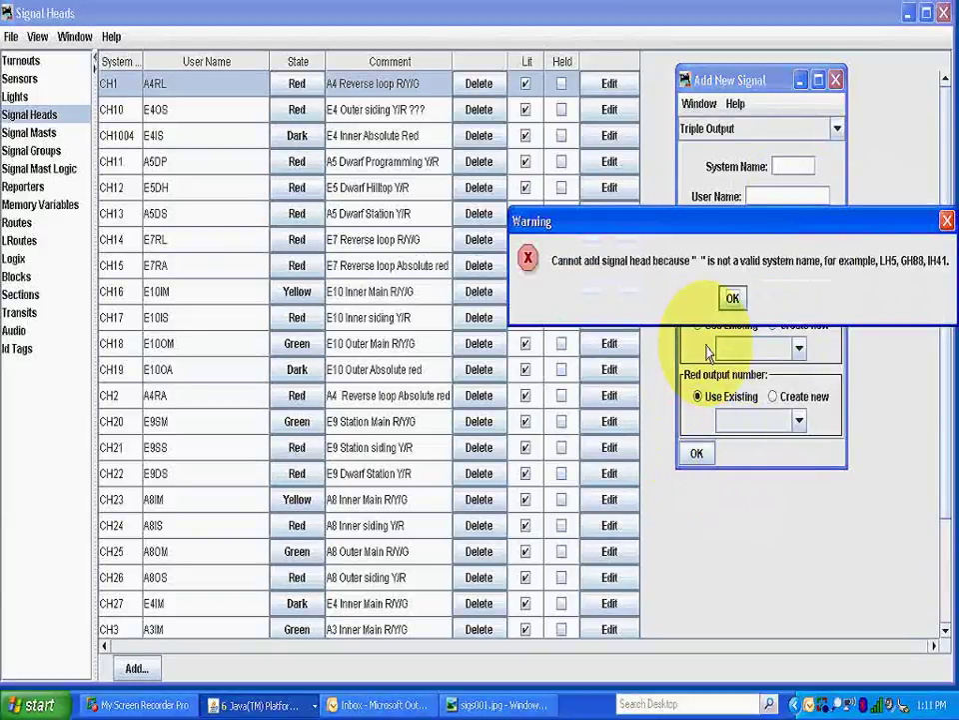
click(732, 298)
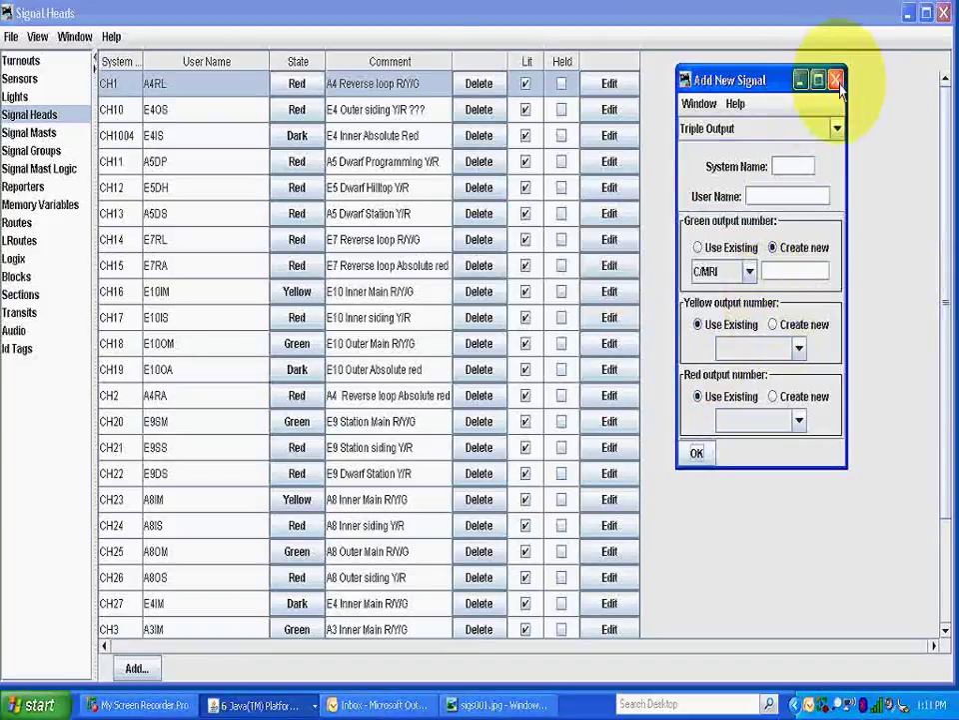
click(835, 79)
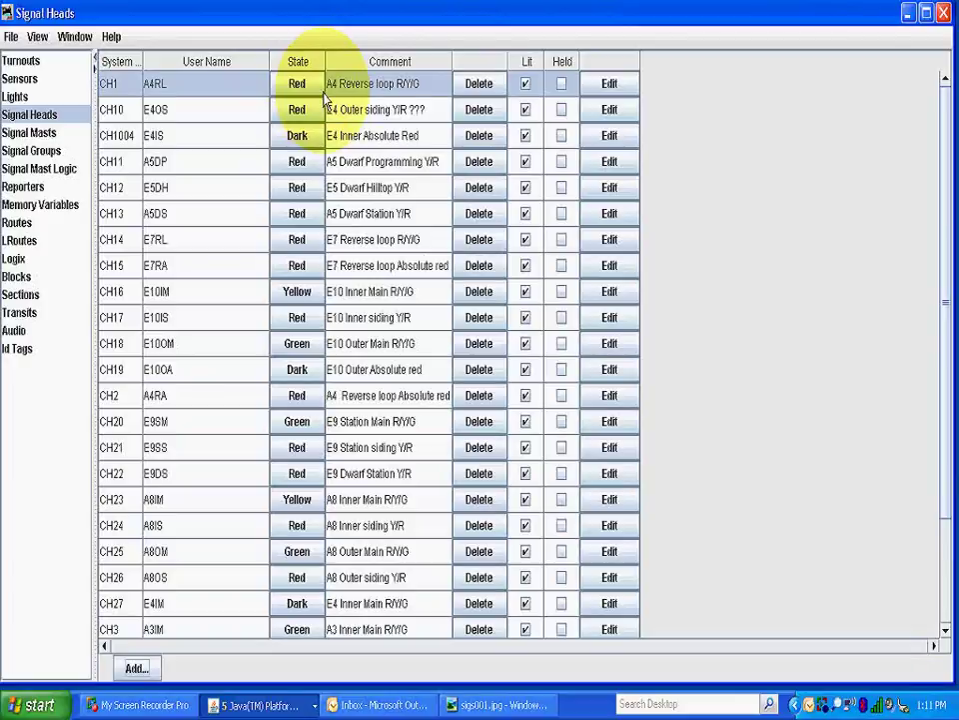
Cycle the state of signal head CH1 (A4RL) through its aspects to Dark.
click(310, 86)
click(311, 86)
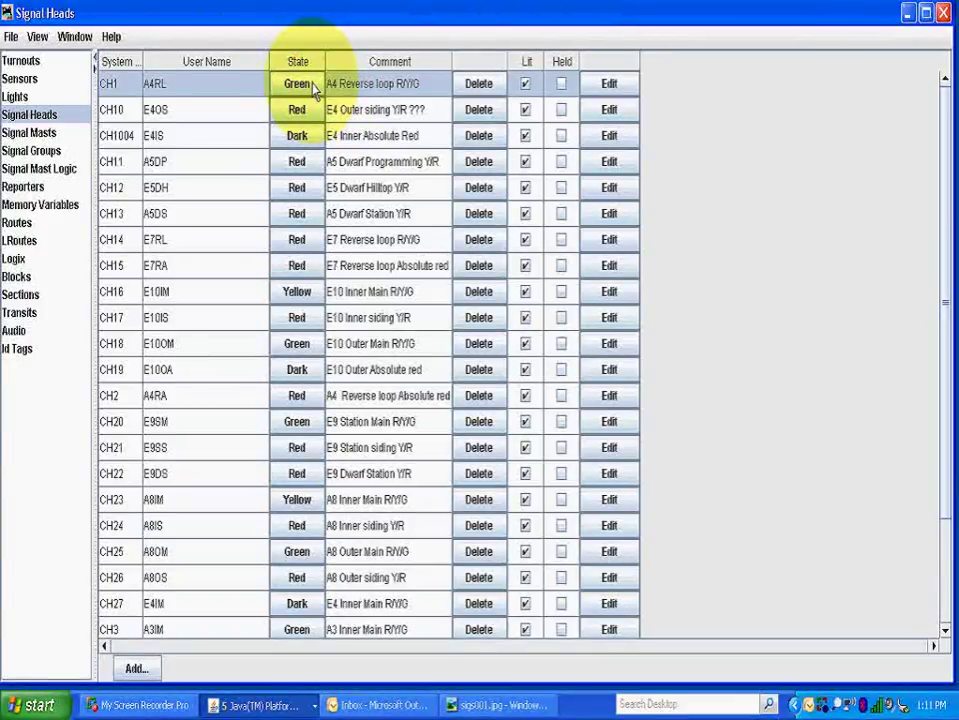
click(310, 86)
click(310, 88)
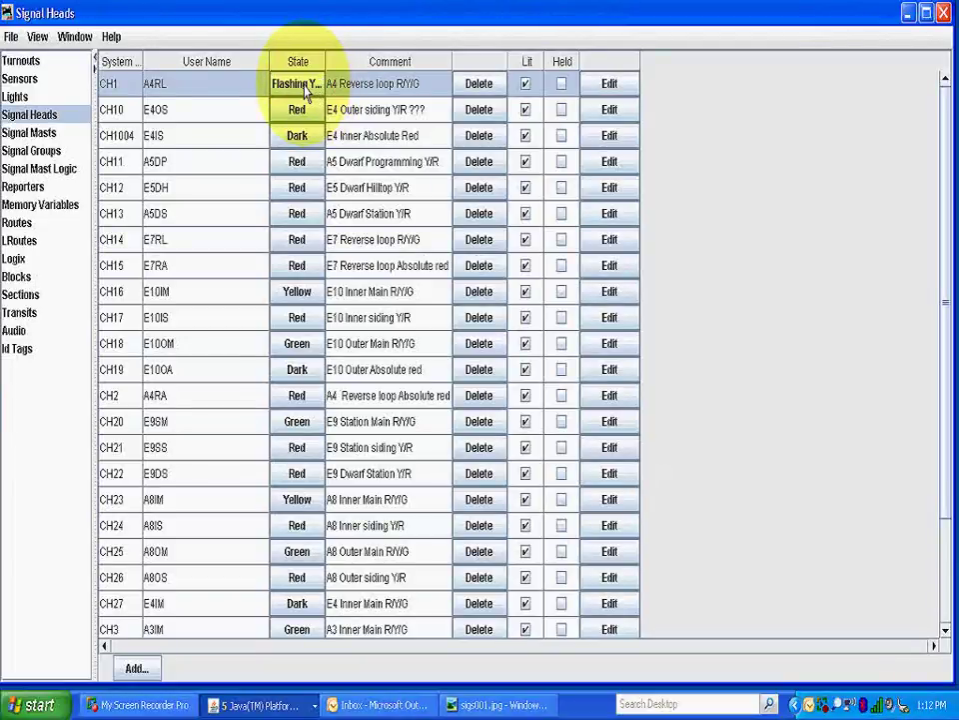
click(308, 87)
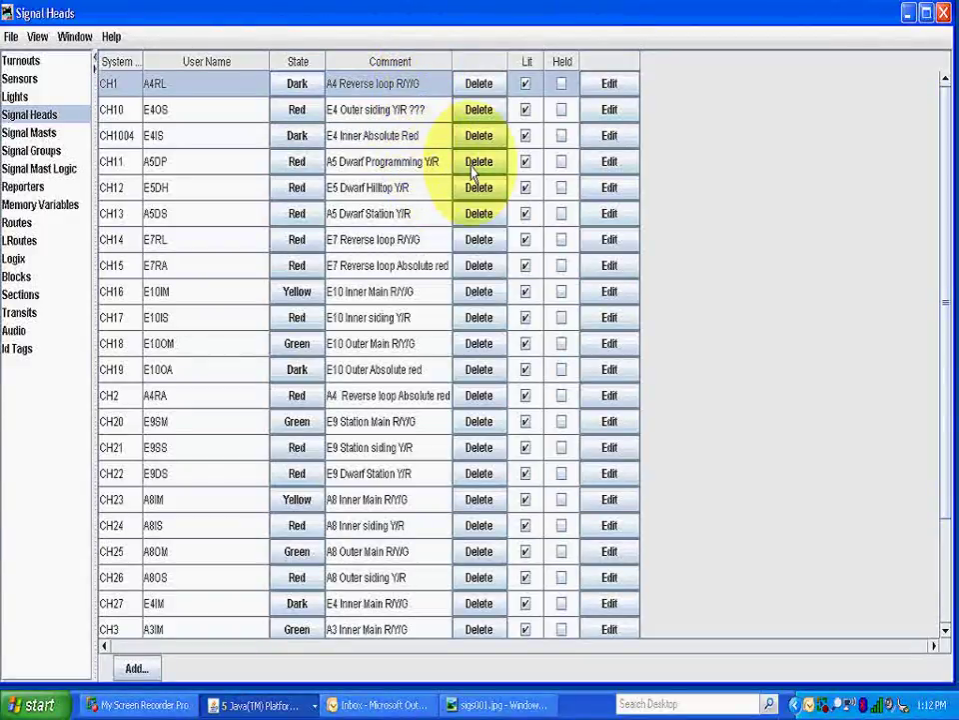
Review the output settings of signal head CH22 (E9DS) in its edit form and close it without changes.
drag(945, 316, 947, 480)
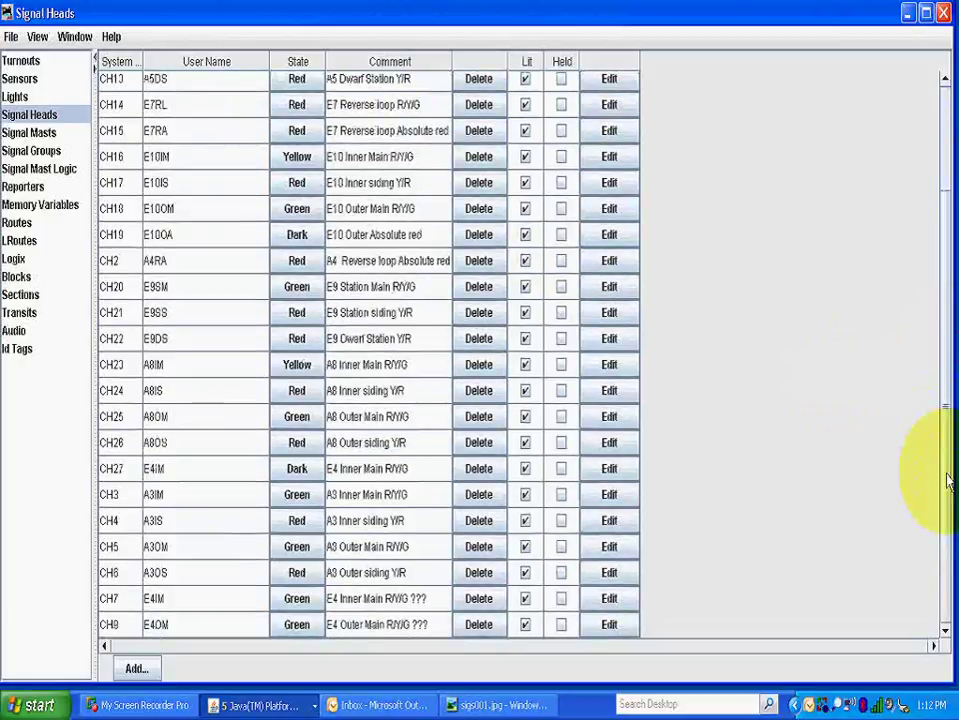
drag(944, 475, 933, 385)
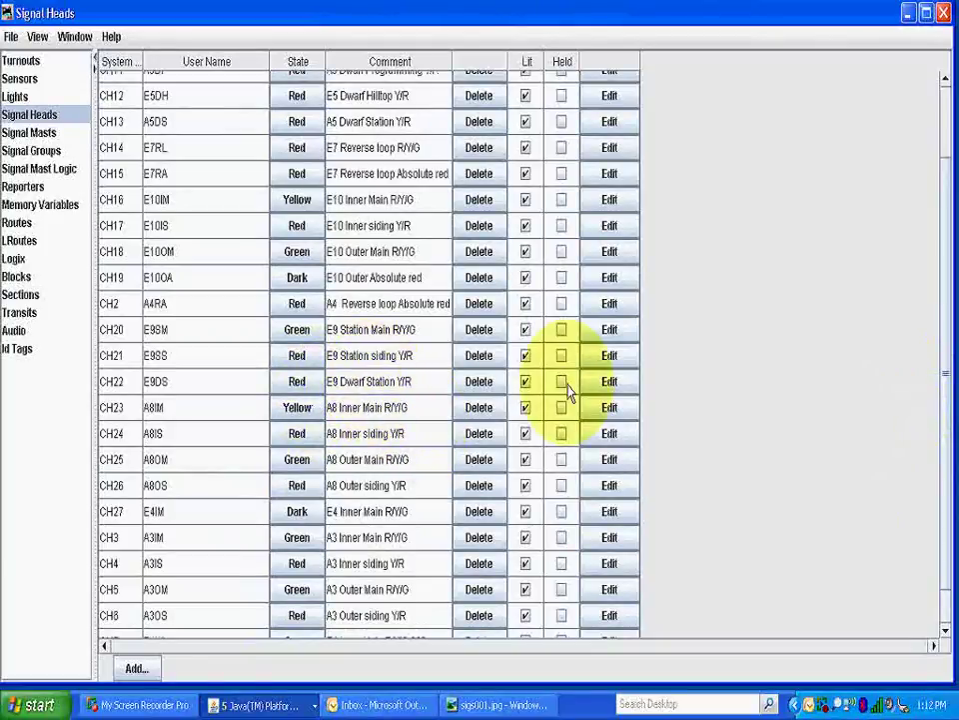
click(611, 384)
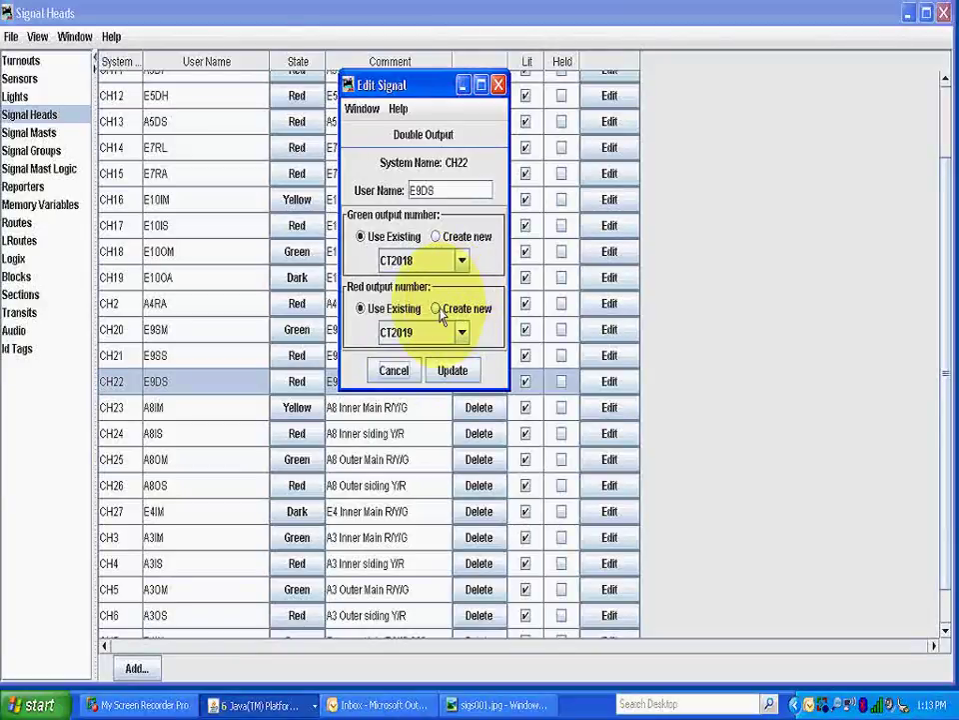
click(402, 379)
click(395, 372)
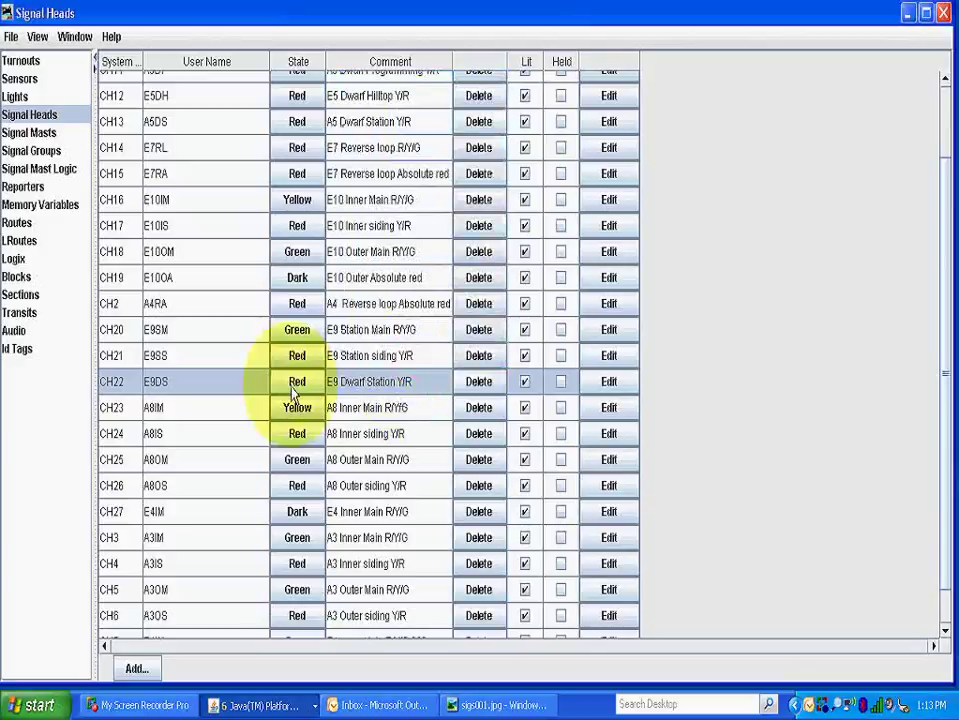
Cycle the state of signal head CH22 (E9DS) through its aspects to Green.
click(295, 386)
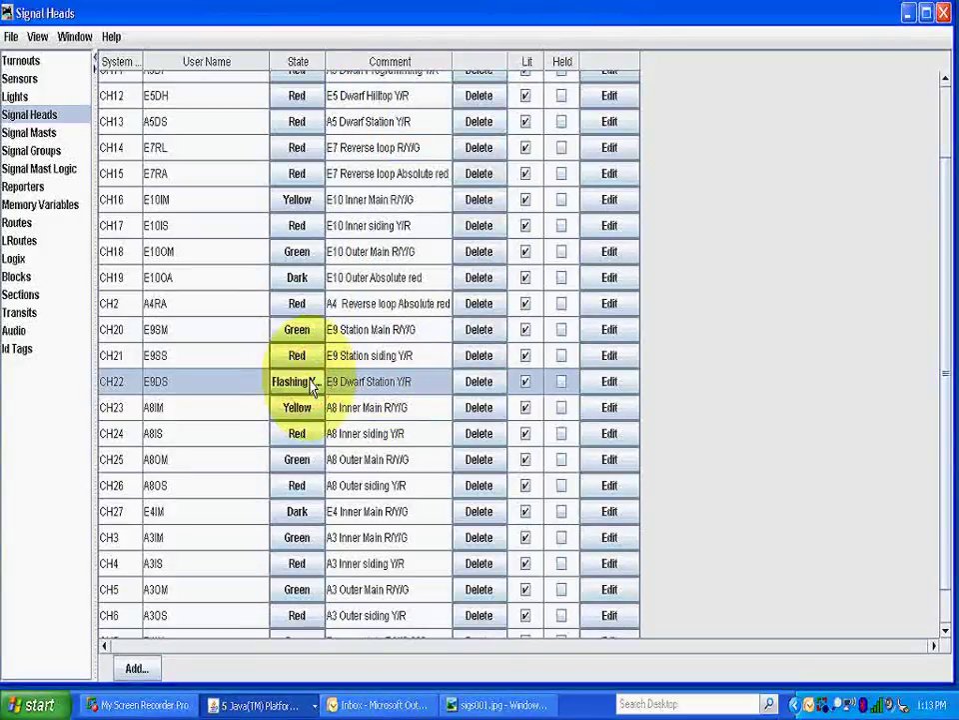
click(315, 386)
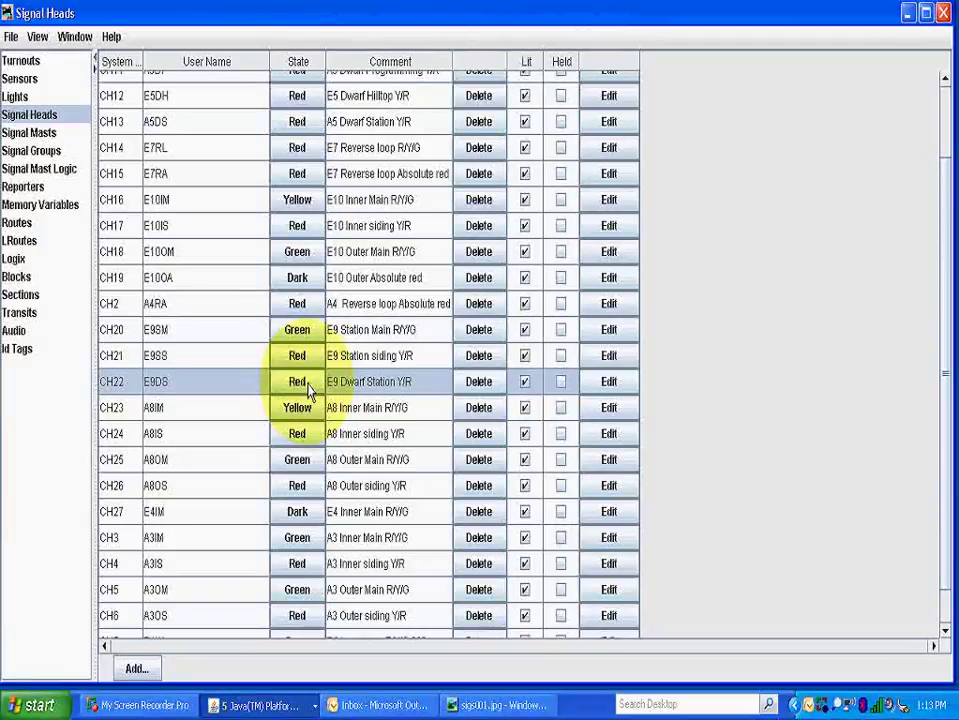
click(306, 388)
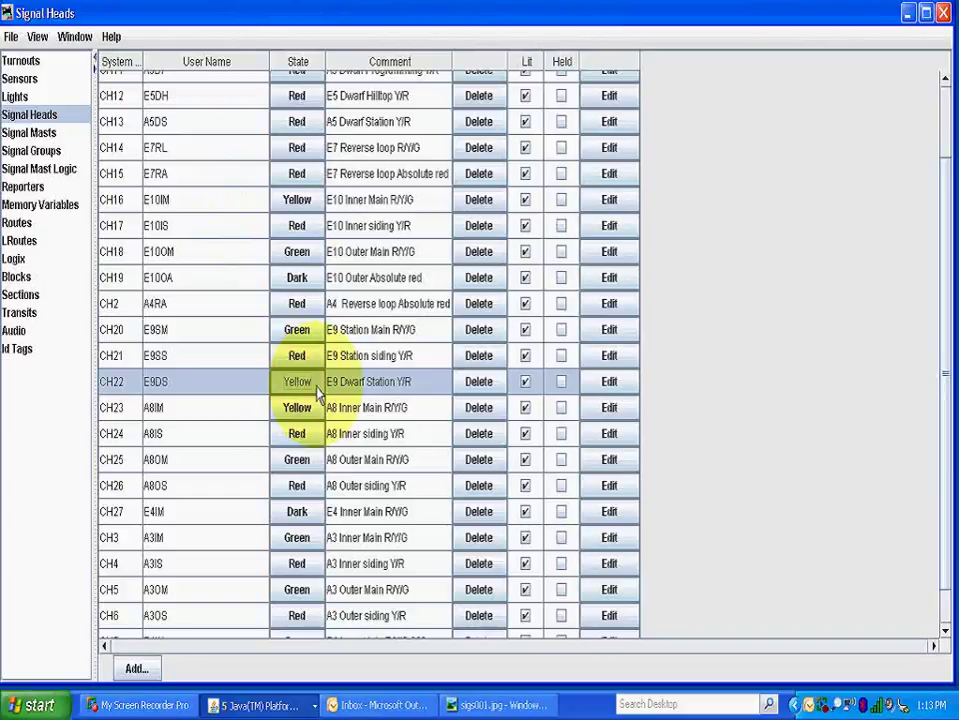
click(316, 392)
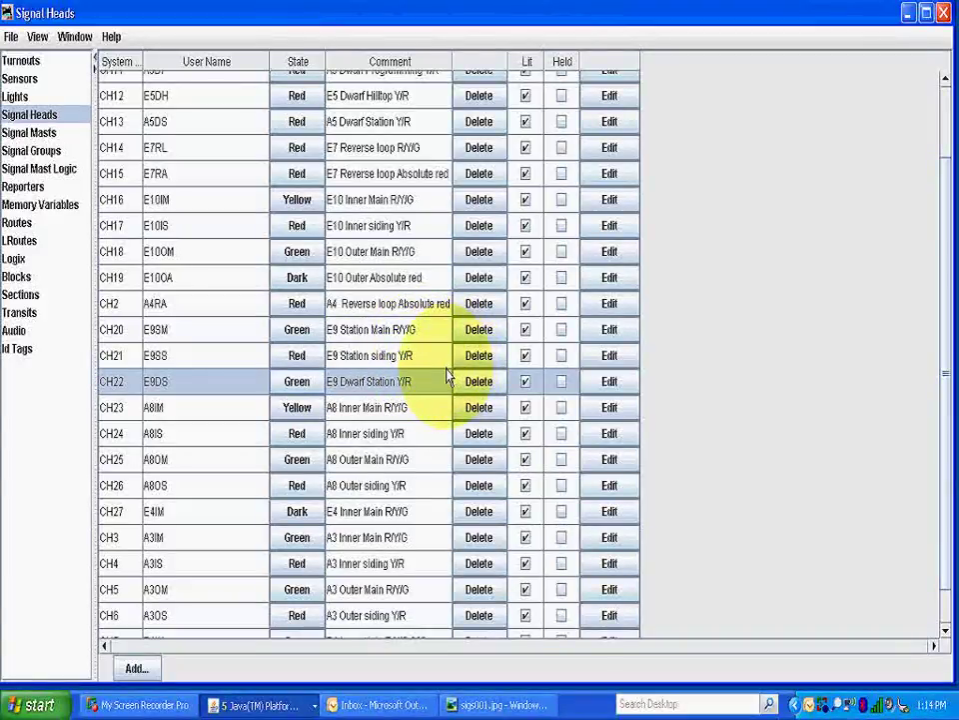
Review the turnout and On Appearance options of reverse loop signal head CH2 (A4RA), leaving its settings unchanged.
scroll(420, 406, up, 3)
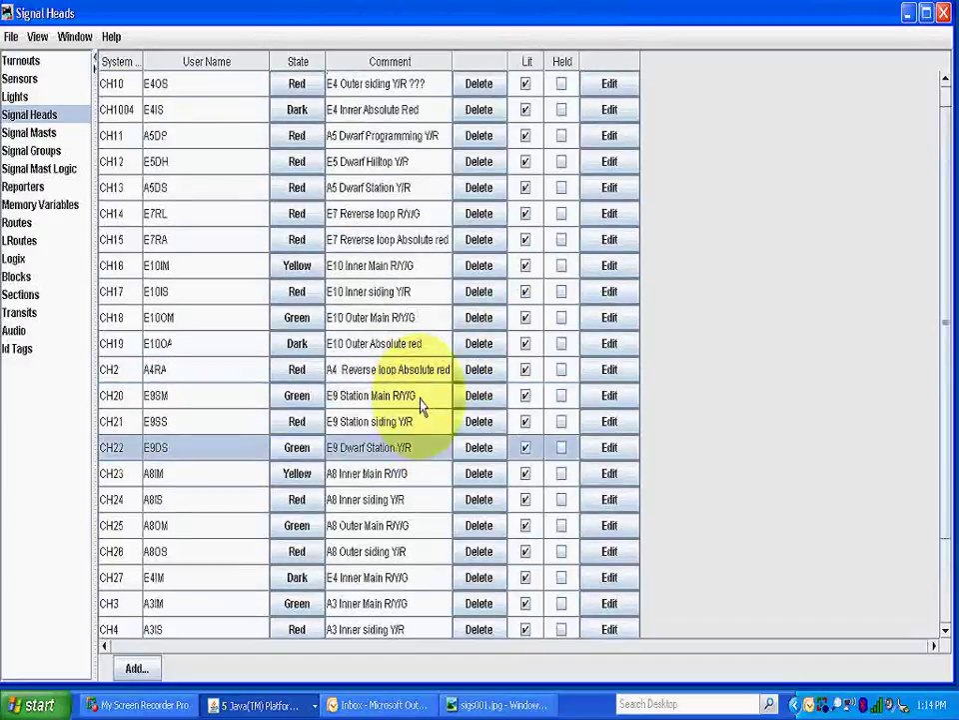
scroll(422, 407, up, 1)
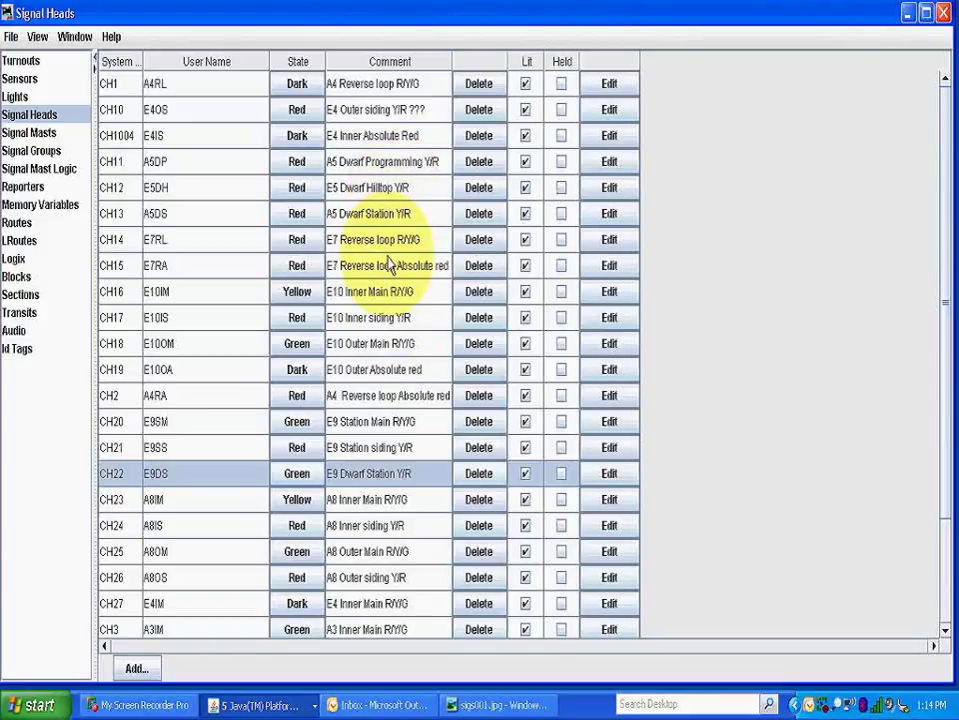
click(389, 86)
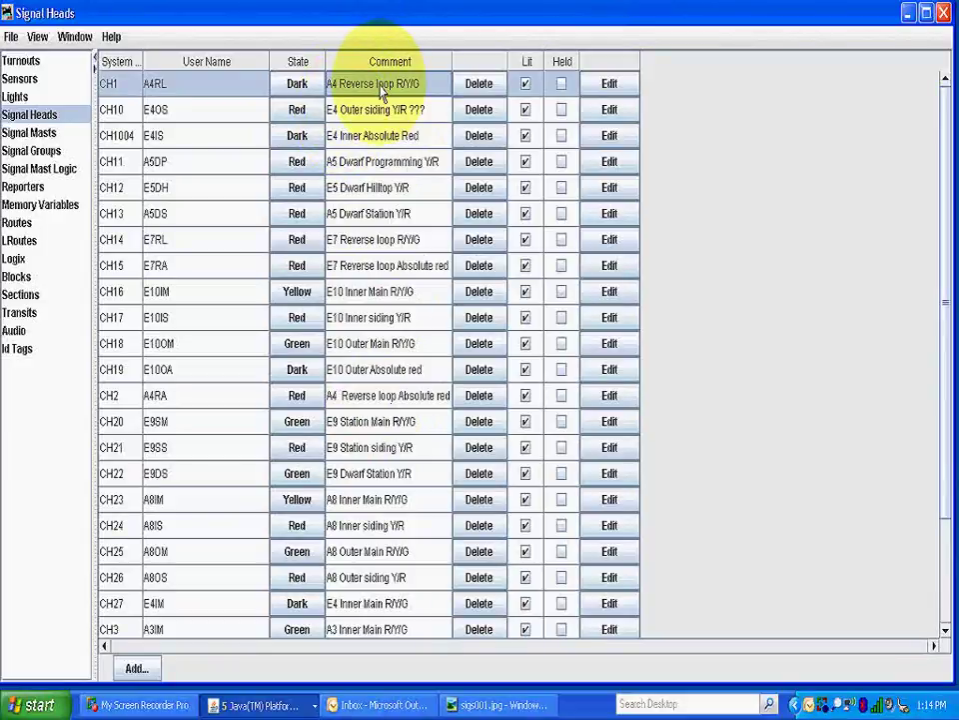
click(322, 396)
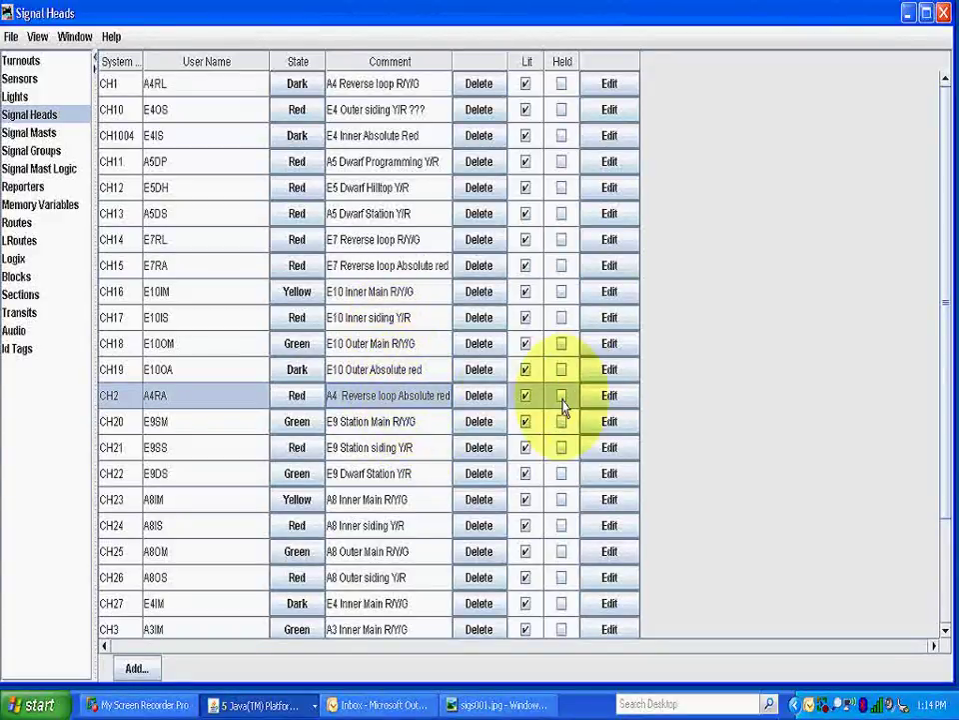
click(608, 396)
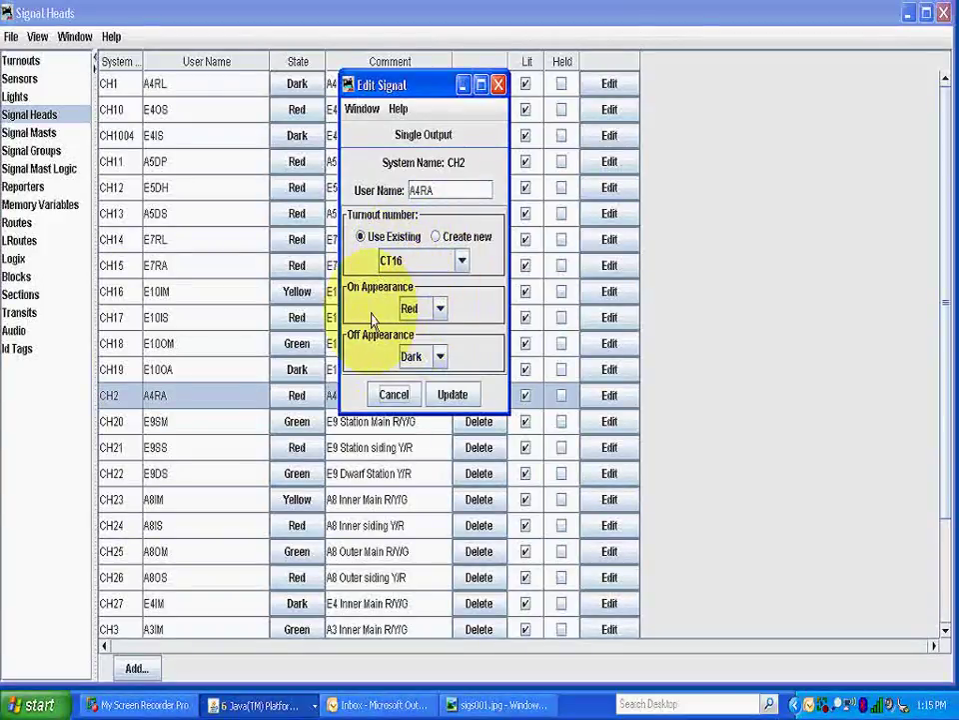
click(440, 309)
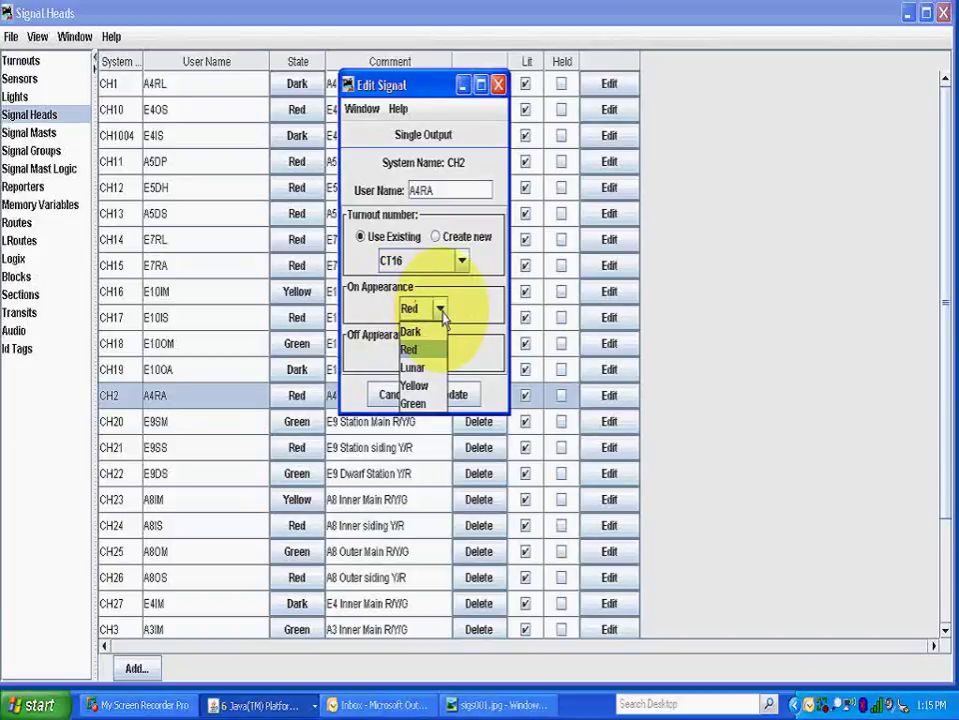
click(441, 313)
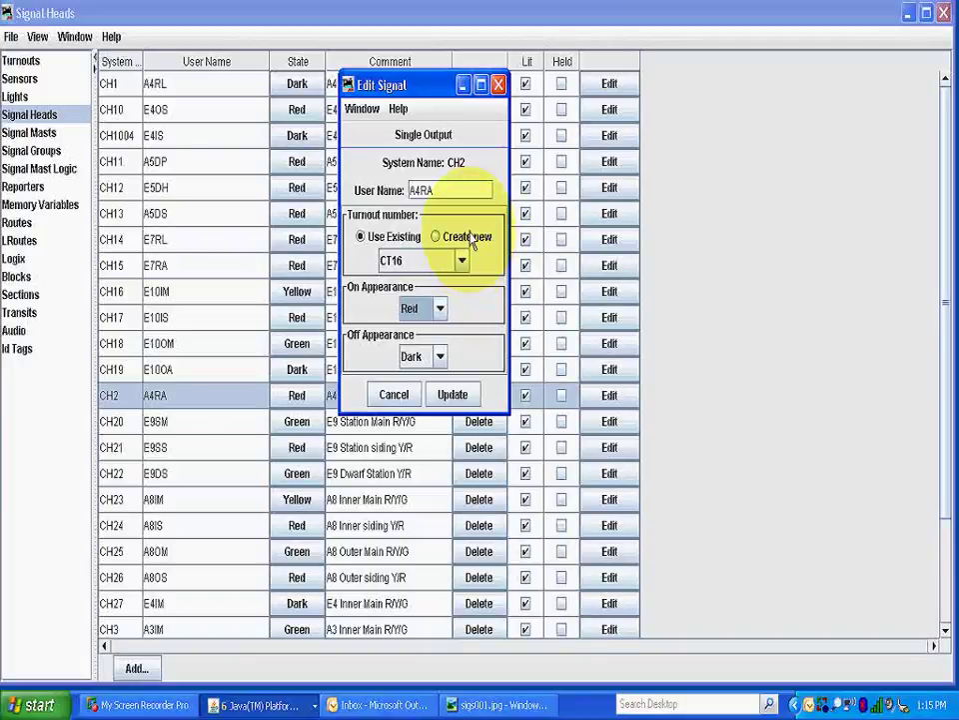
click(395, 398)
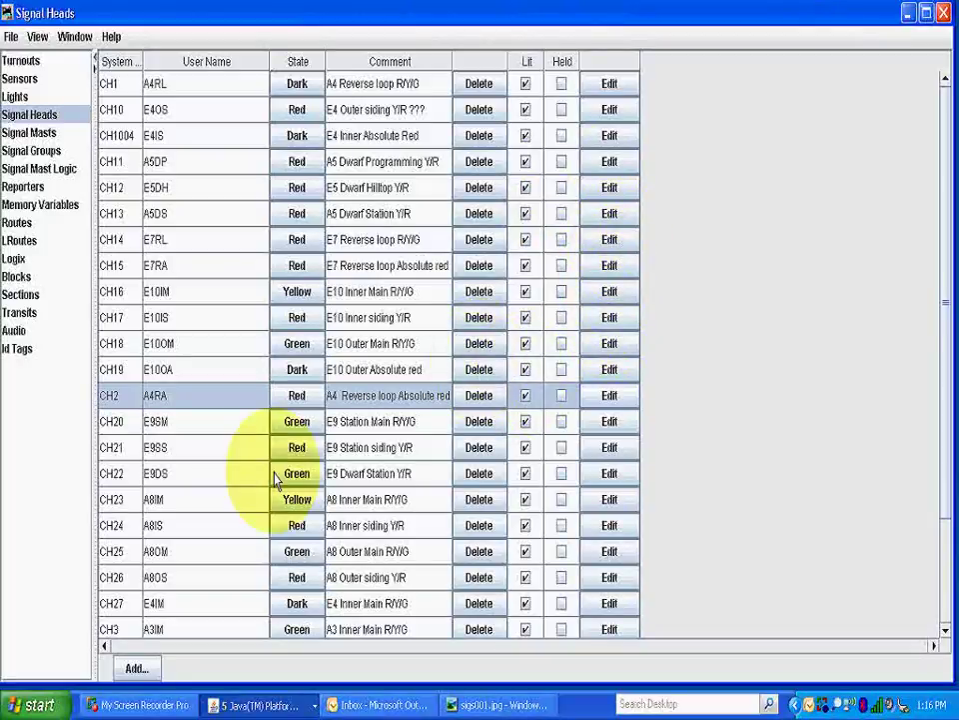
Open the Signal Masts table and check the mast locations on the sigs001.jpg layout diagram before returning to the table.
click(47, 137)
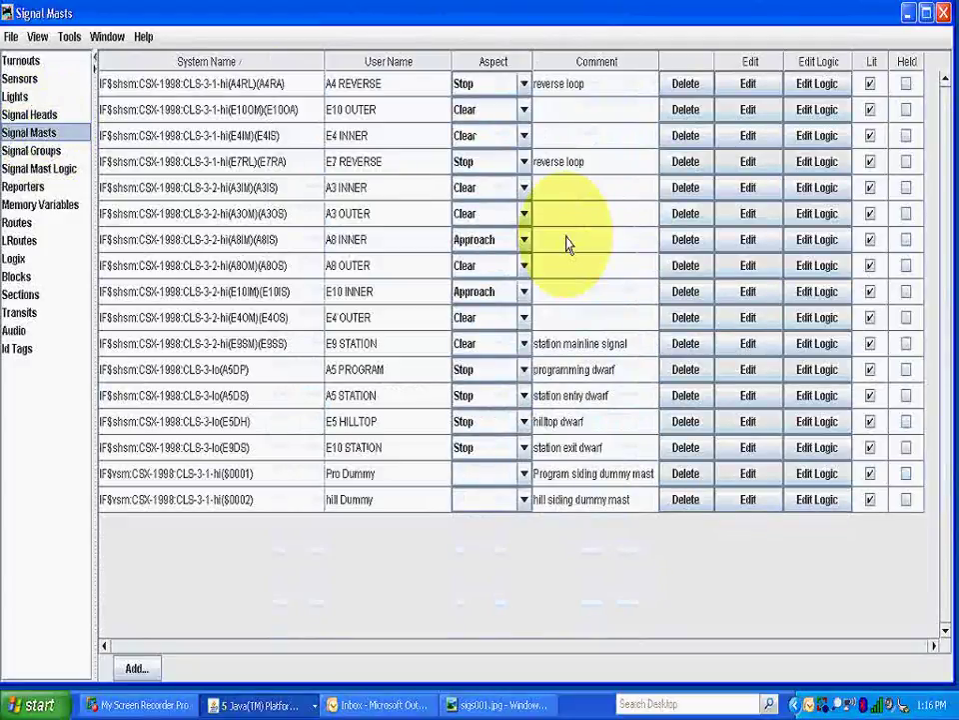
key(alt+Tab)
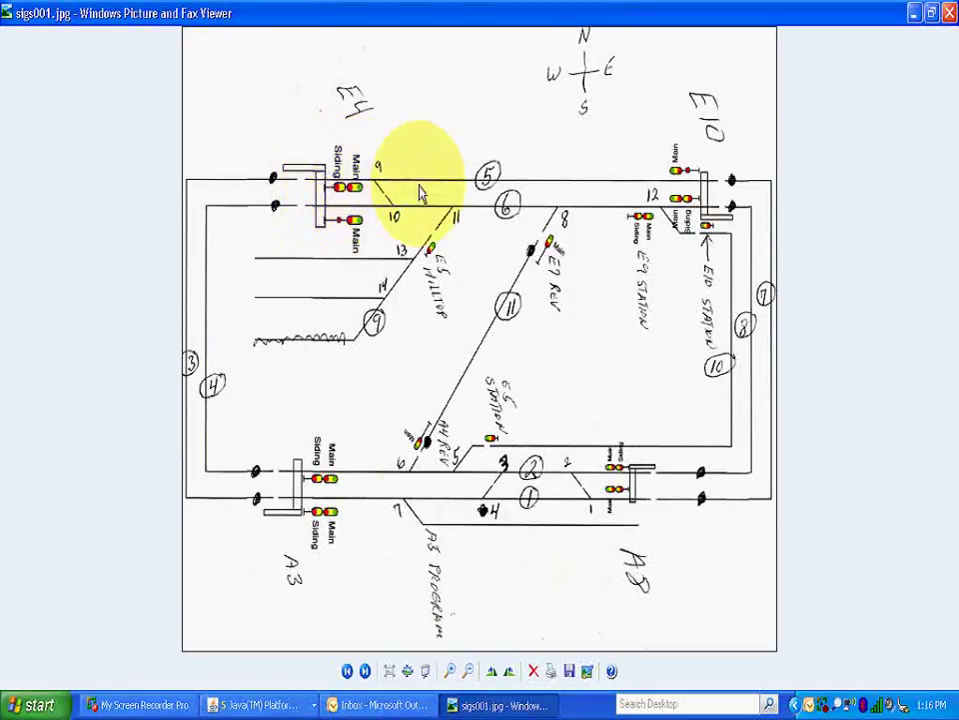
click(913, 13)
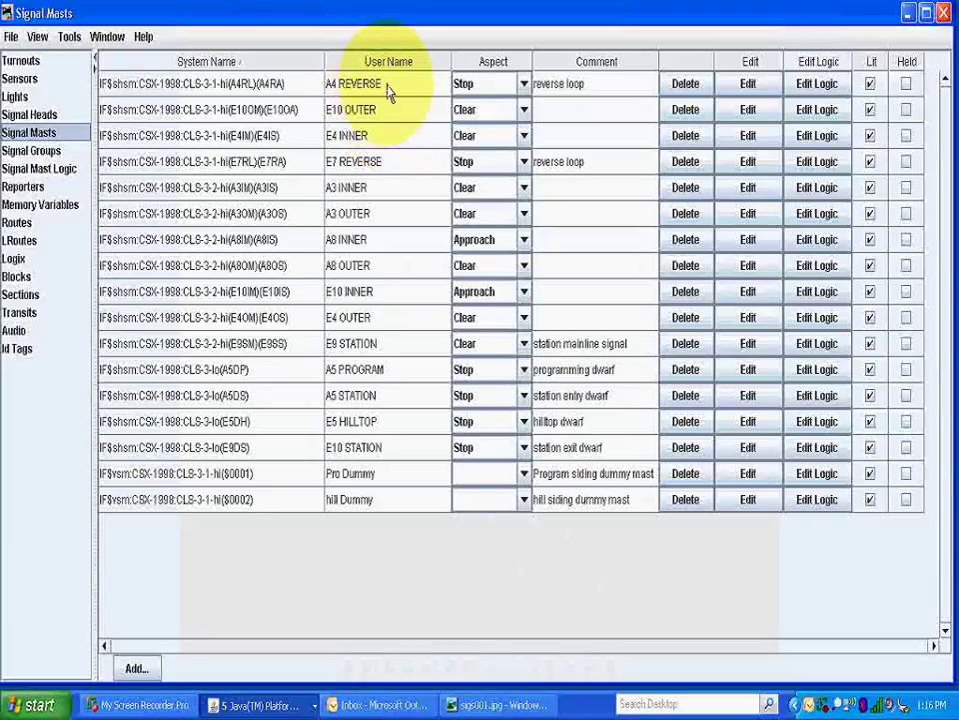
Review the settings and disabled aspects of the A4 REVERSE signal mast and close its form without changes.
click(395, 86)
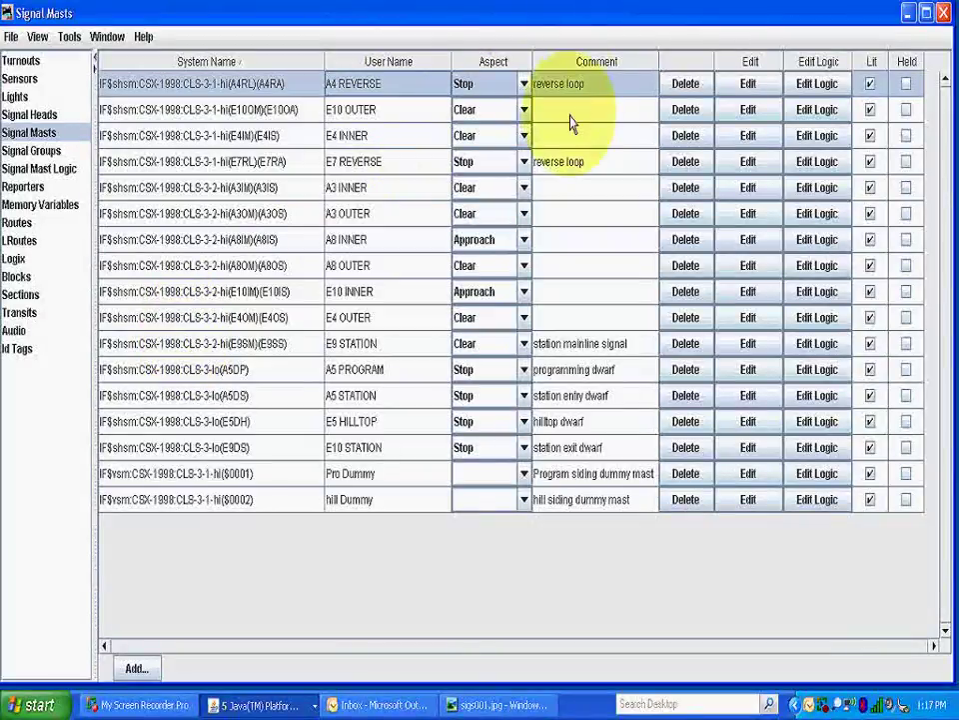
click(750, 84)
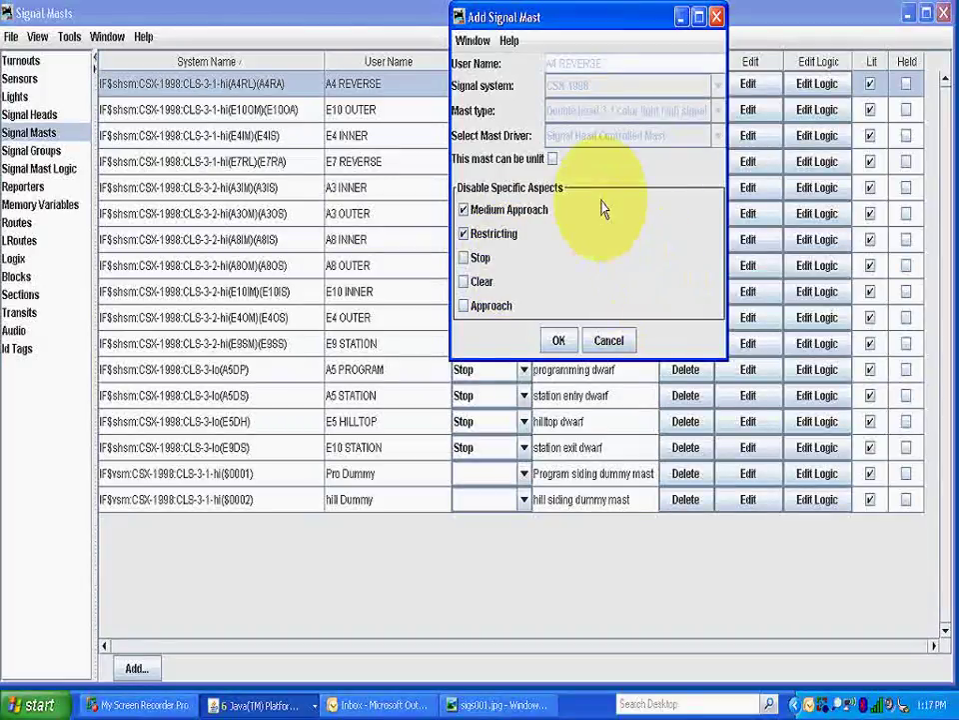
click(608, 343)
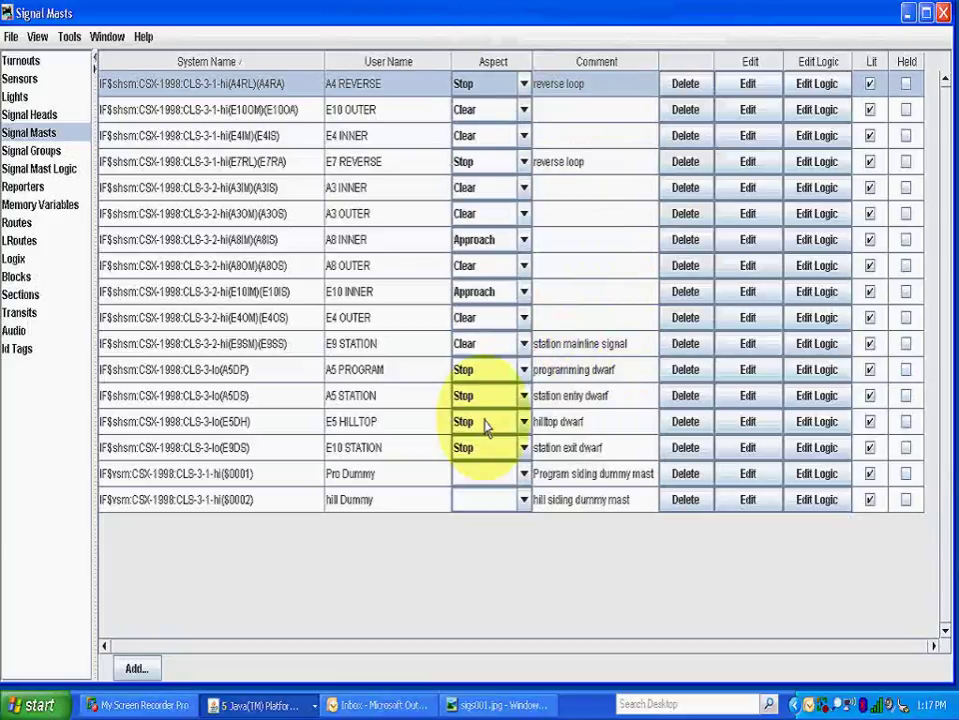
Start a new signal mast with the user name aaaaaa.
click(137, 670)
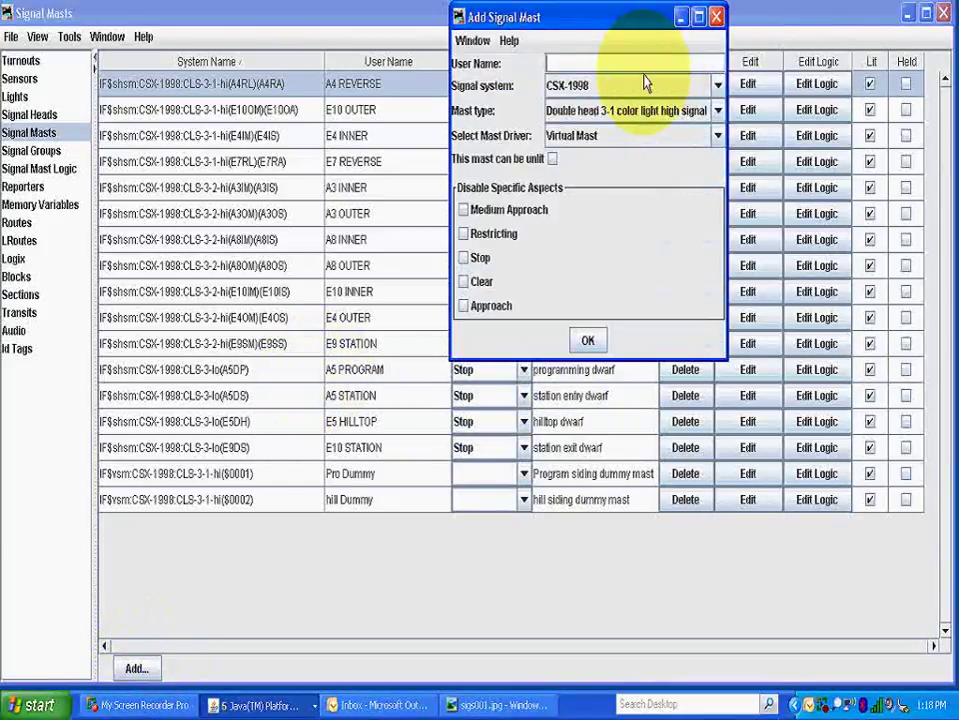
text(aaaaa)
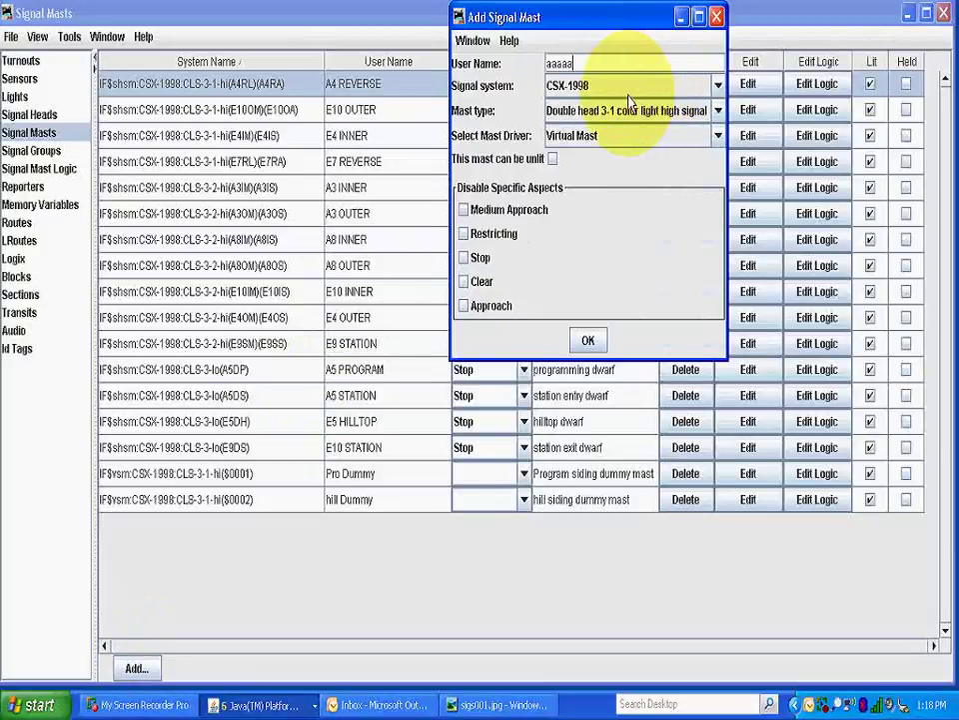
text(a)
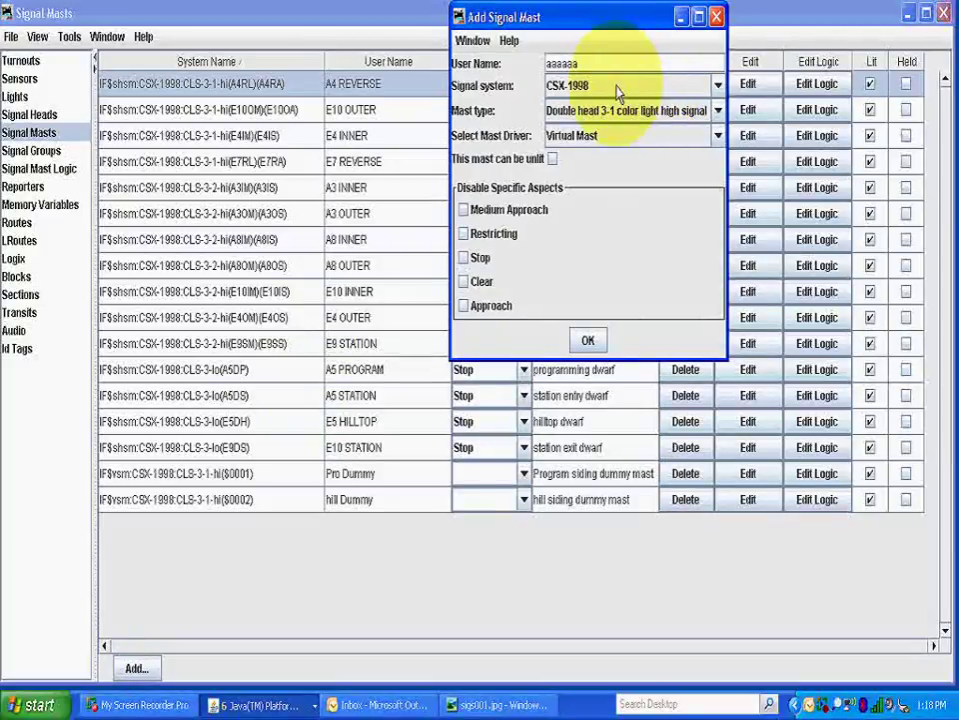
Set the new mast's signal system to CSX-1998 and its mast type to Double head 3-1 color light high signal.
click(719, 88)
scroll(717, 160, up, 2)
scroll(717, 159, up, 3)
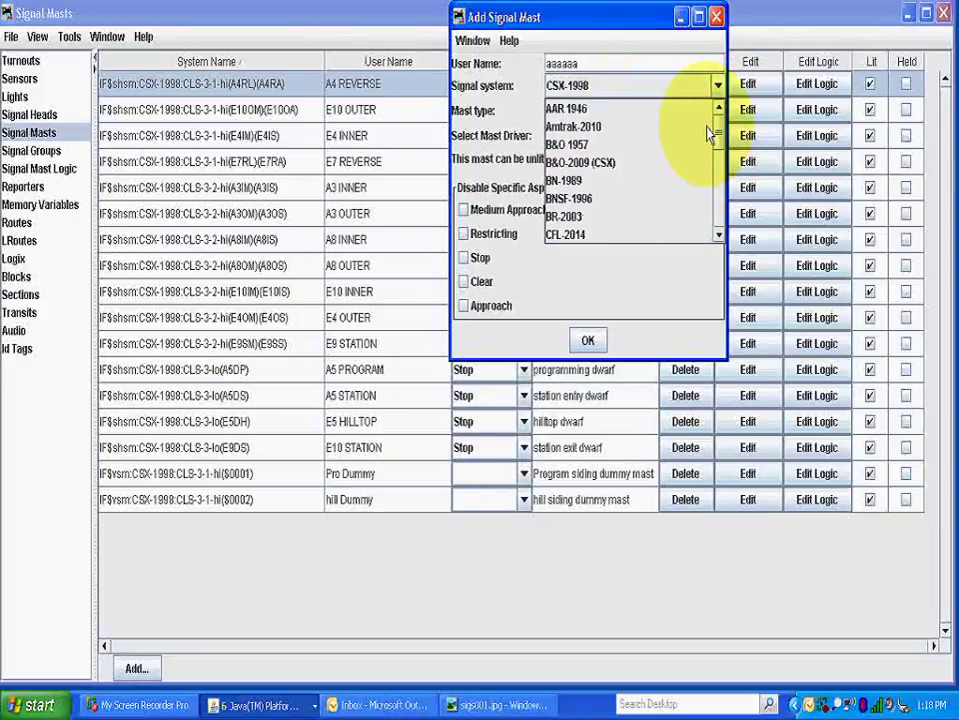
scroll(708, 133, down, 1)
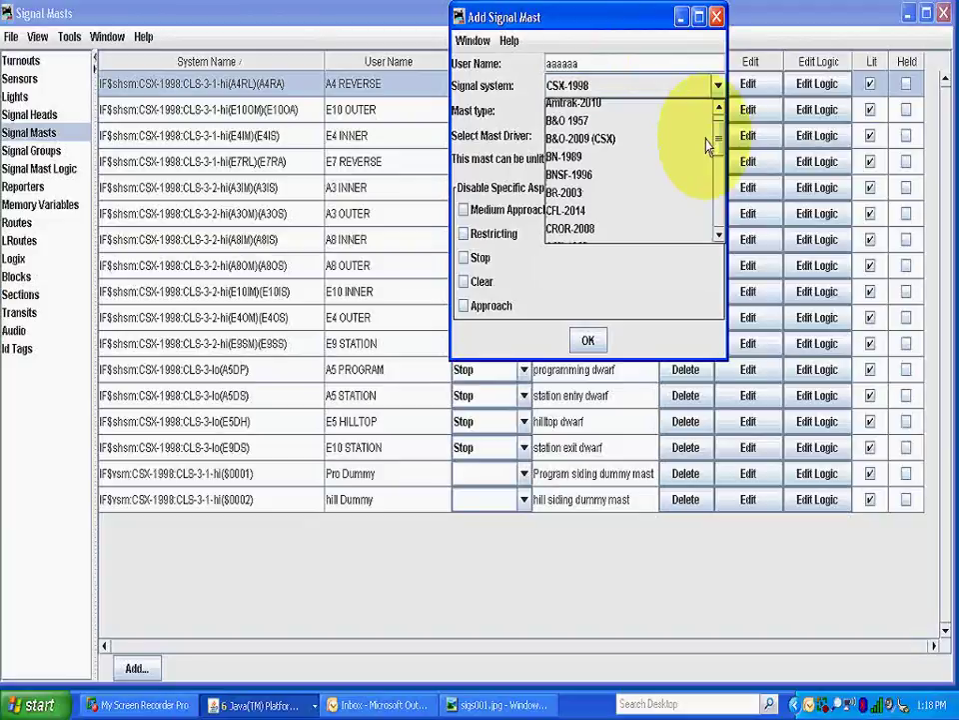
scroll(708, 145, down, 2)
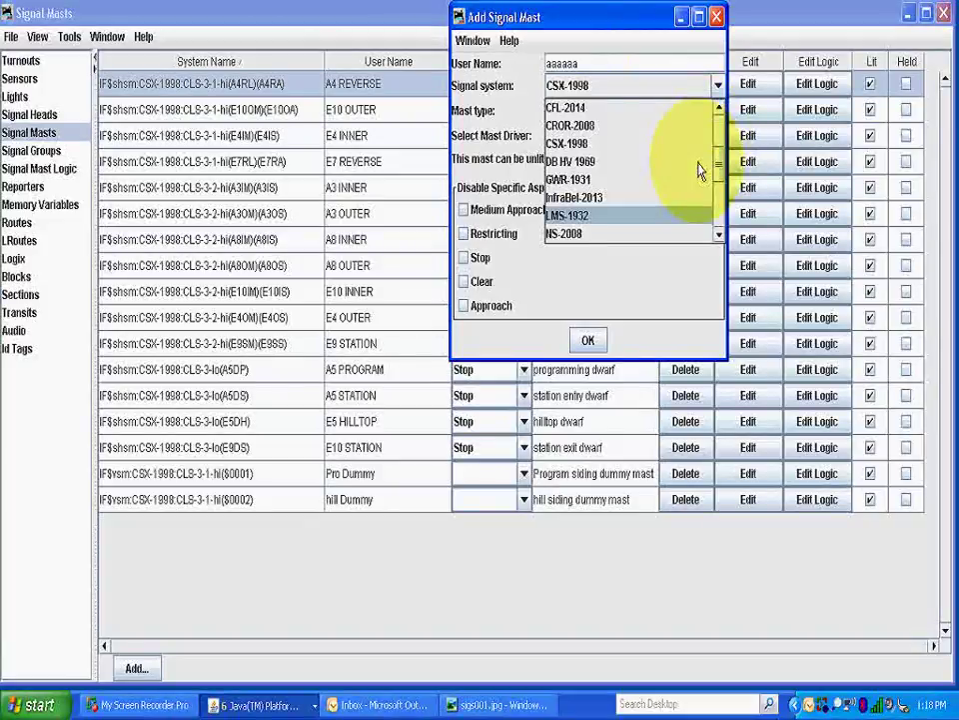
click(594, 150)
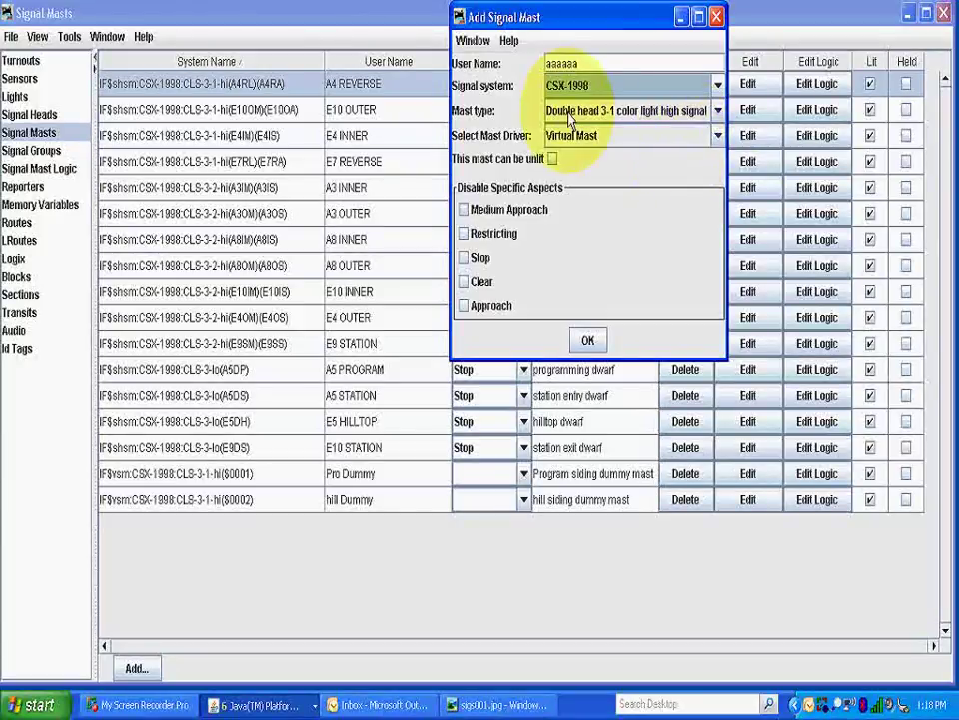
click(717, 111)
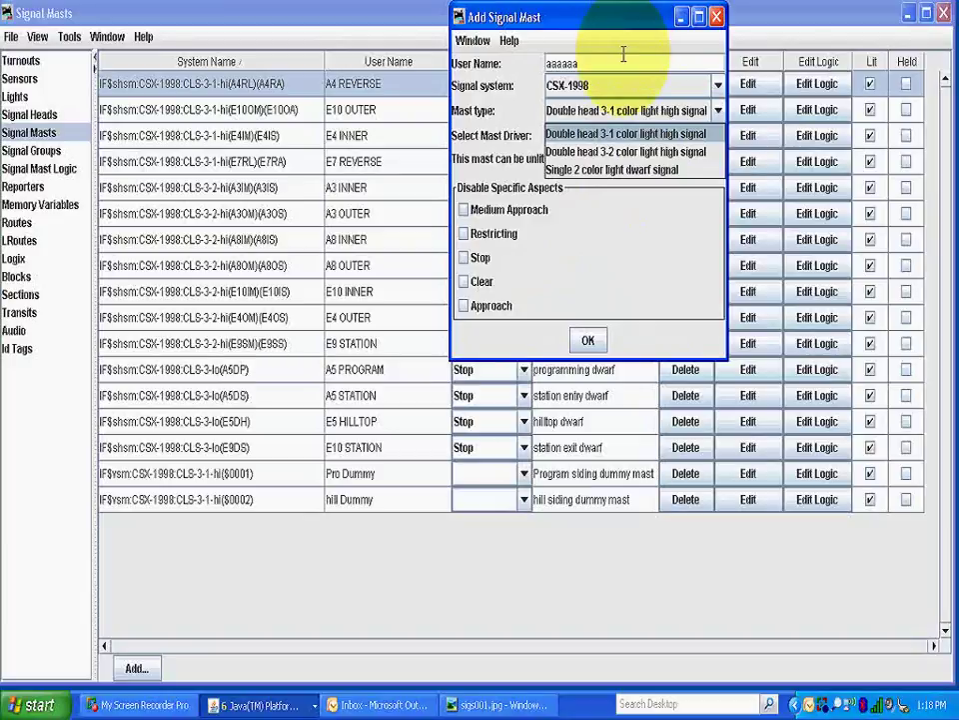
click(600, 133)
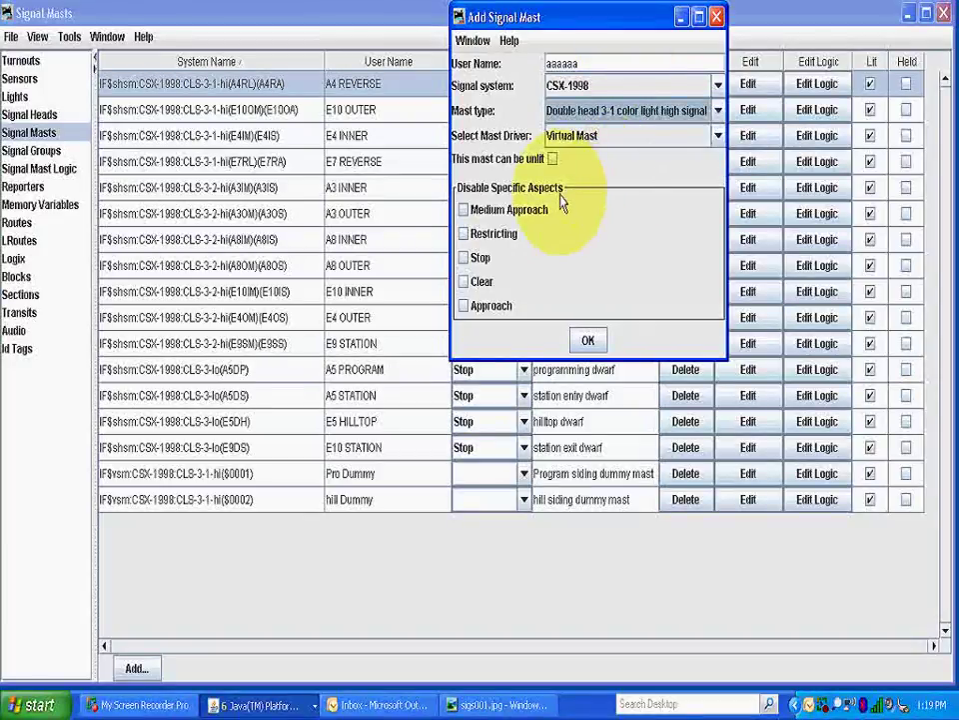
Set the new mast's driver to Signal Head Controlled Mast and check the heads available for its first signal head.
click(717, 137)
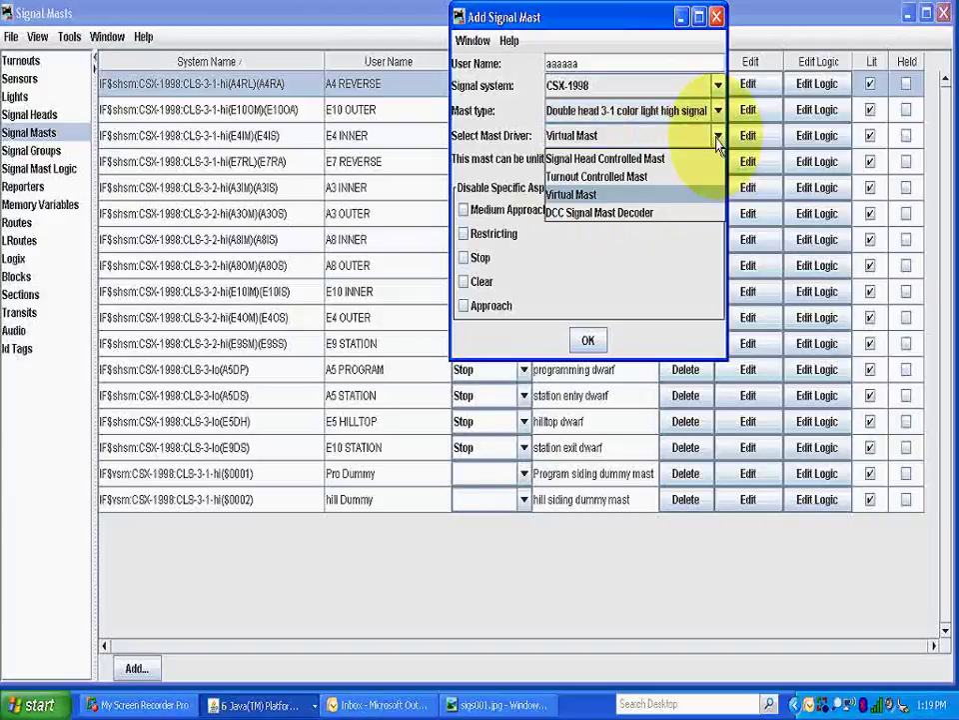
click(670, 163)
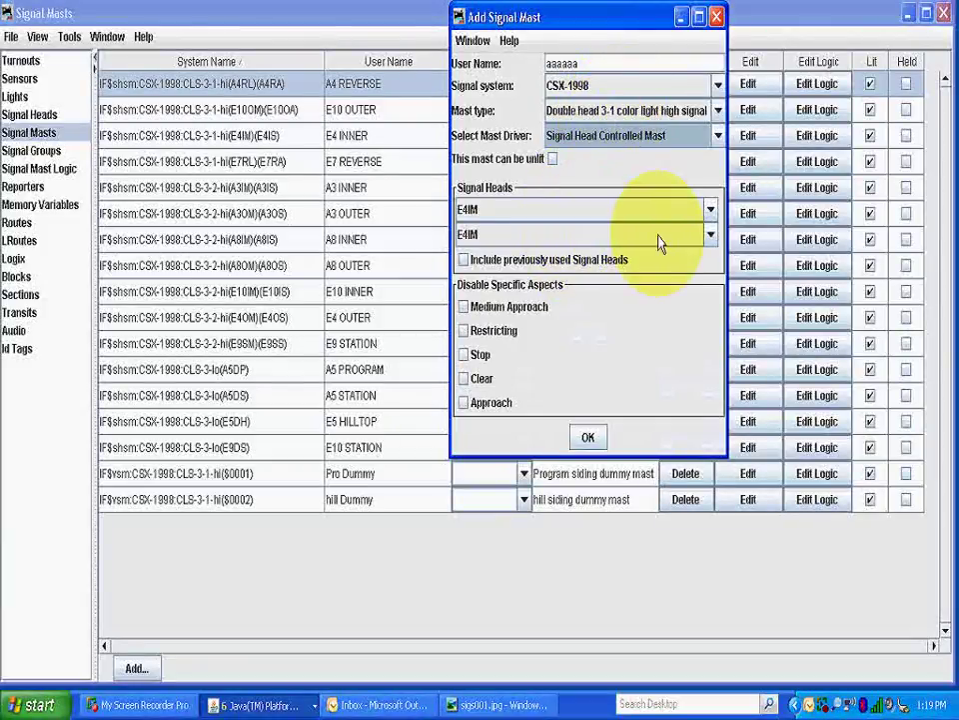
click(711, 210)
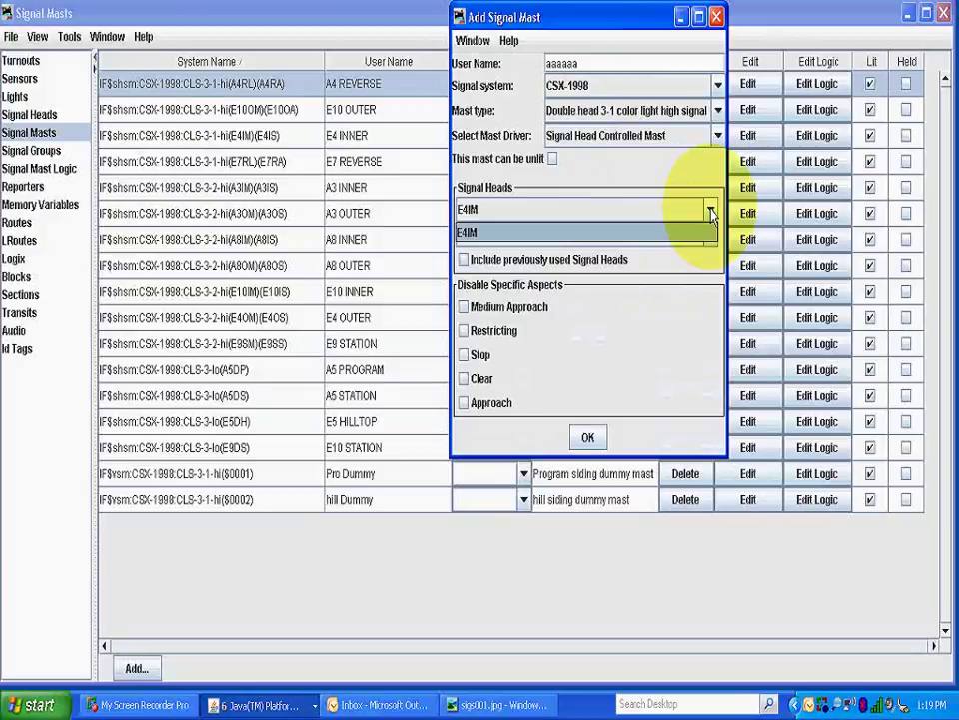
click(712, 211)
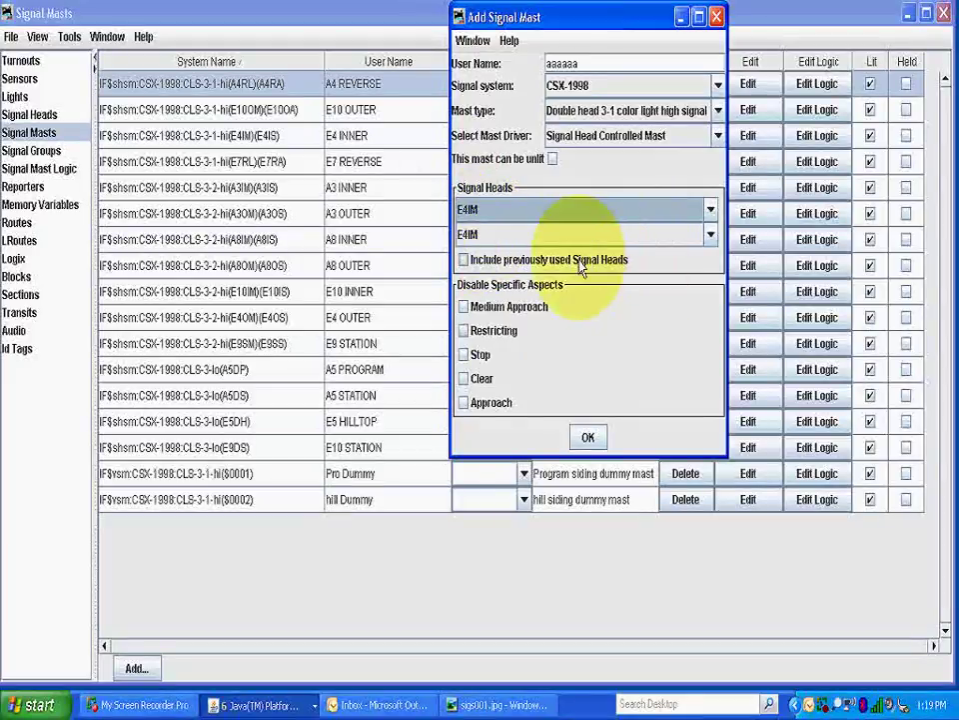
Include previously used signal heads for the new mast and browse the heads offered for its first signal head.
click(463, 260)
click(711, 209)
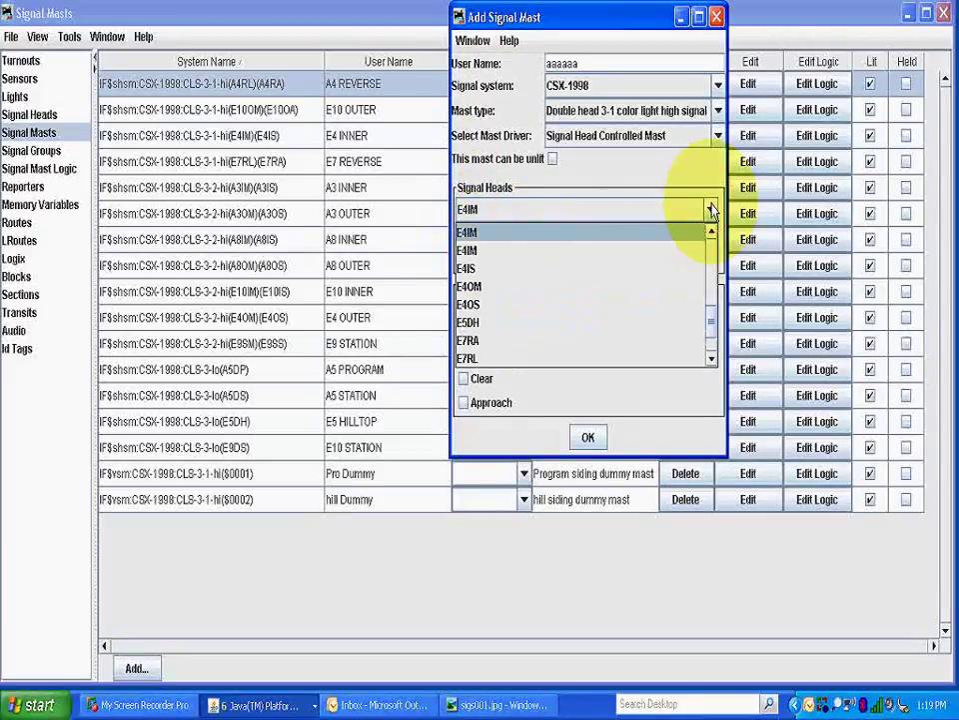
drag(712, 343, 712, 303)
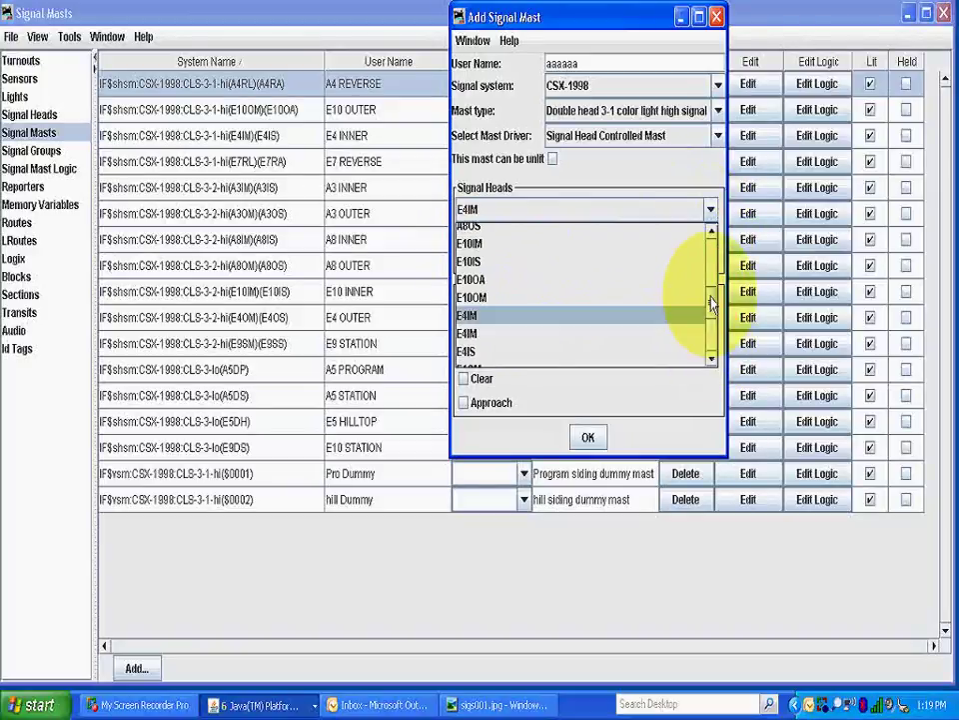
drag(712, 302, 690, 306)
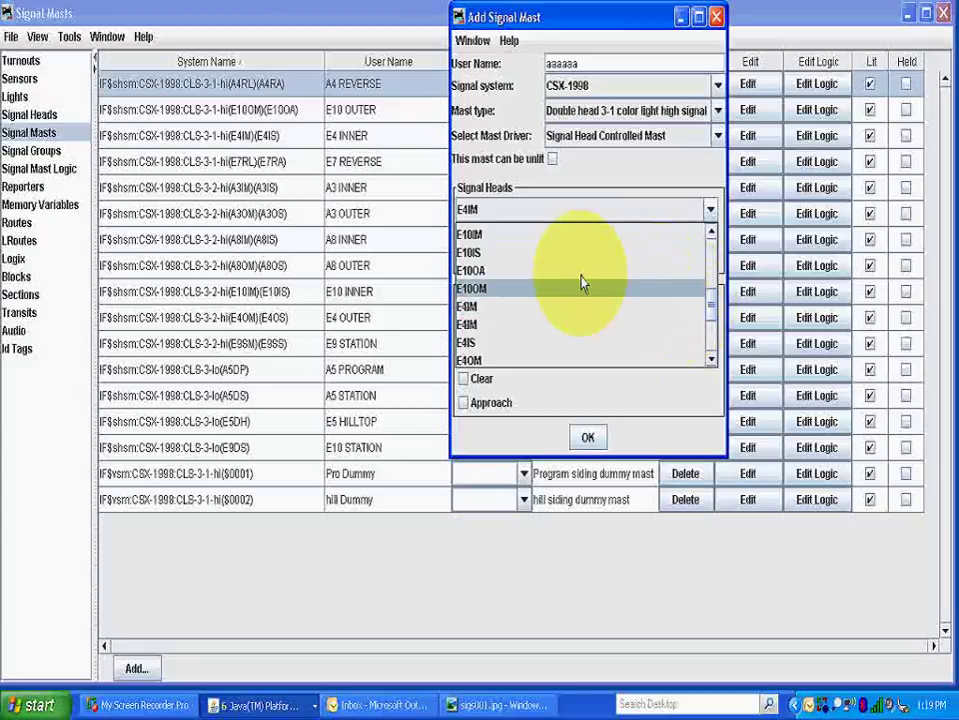
Allow the new mast to be unlit, exclude previously used signal heads again, and close the form without creating the mast.
click(553, 158)
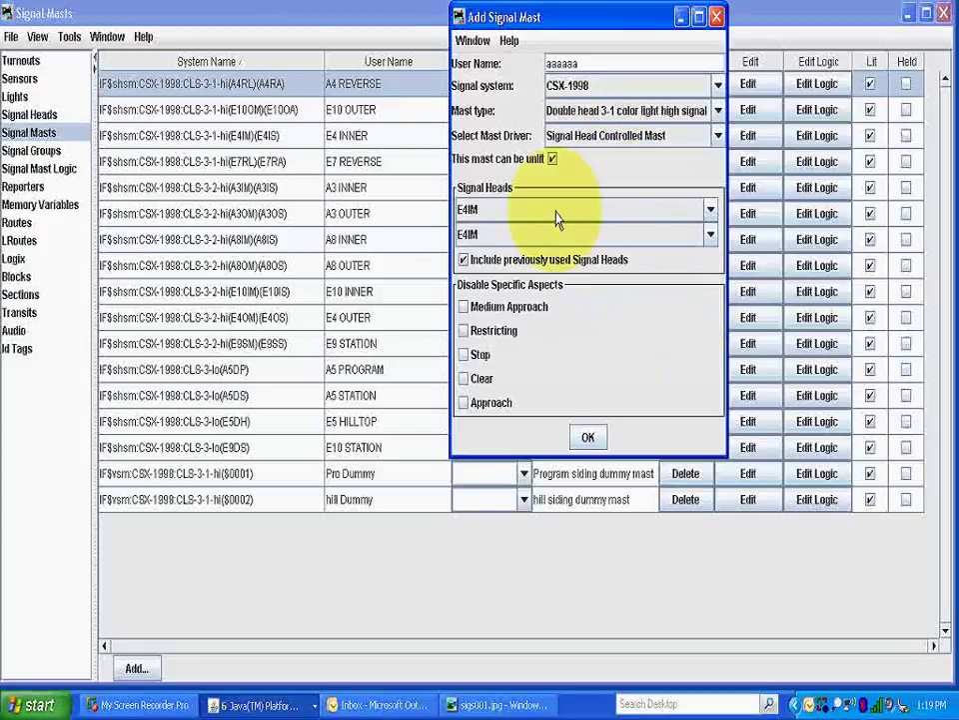
click(463, 260)
click(463, 261)
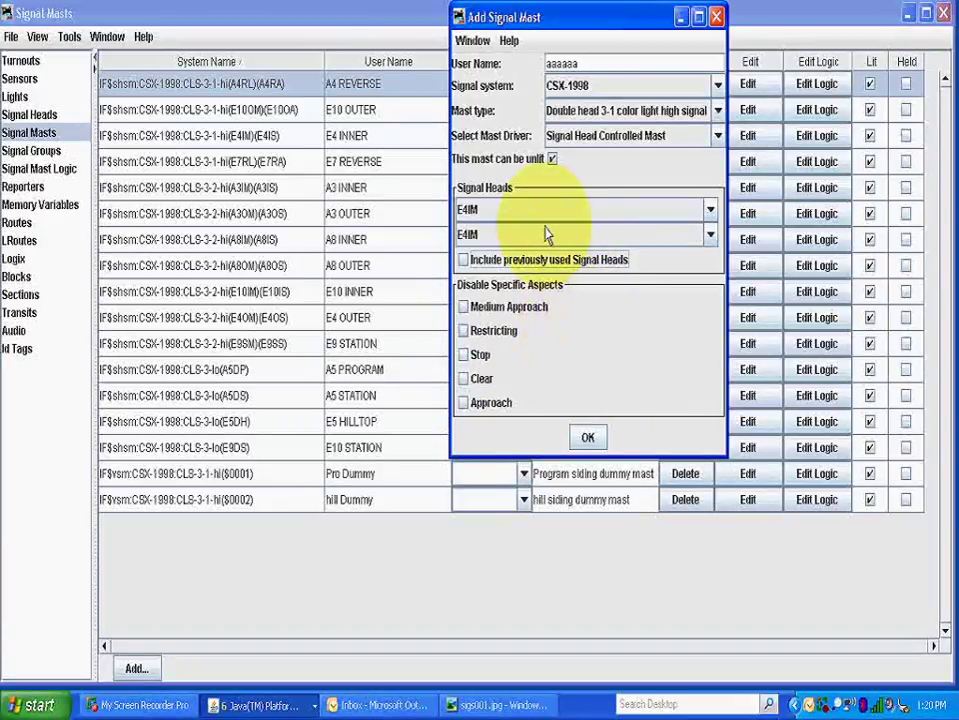
click(718, 19)
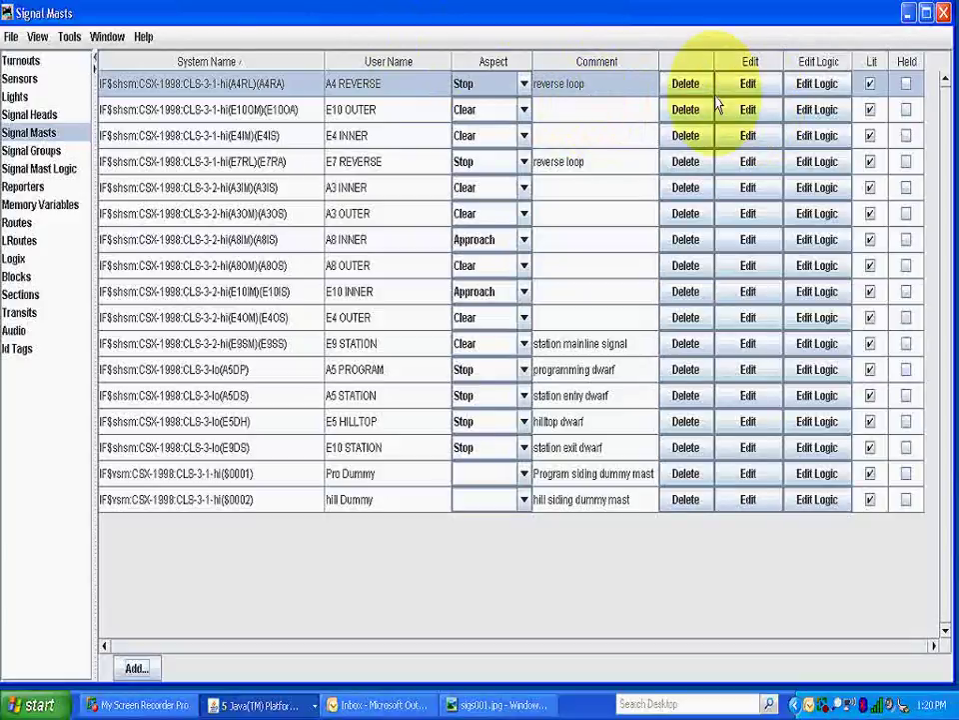
View the signalling pairs of the A4 REVERSE mast and close their window without adding any logic.
click(819, 90)
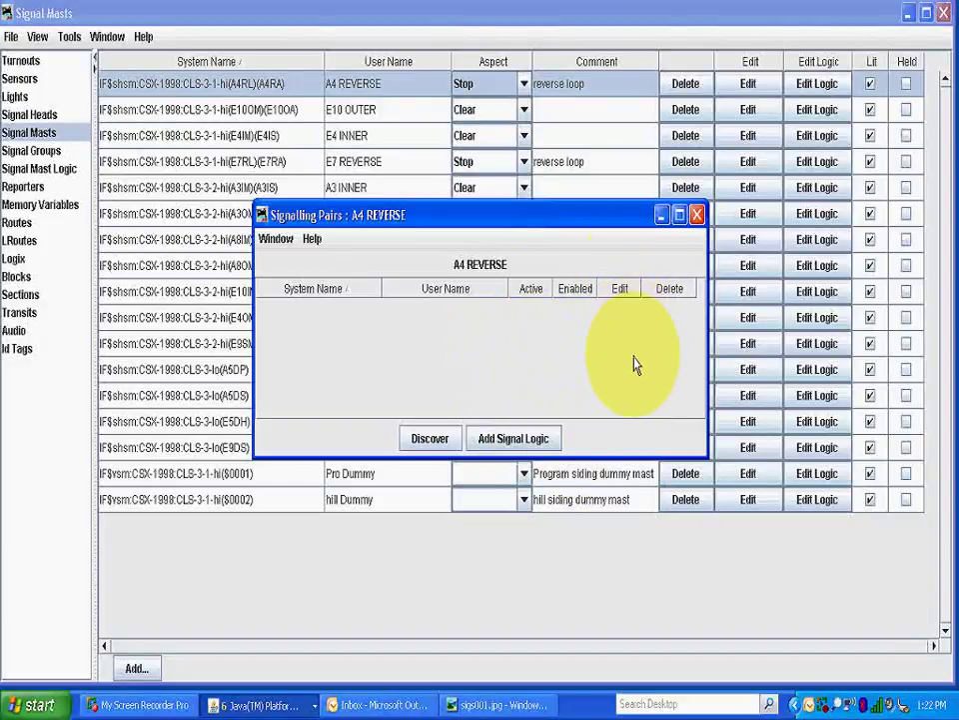
click(699, 218)
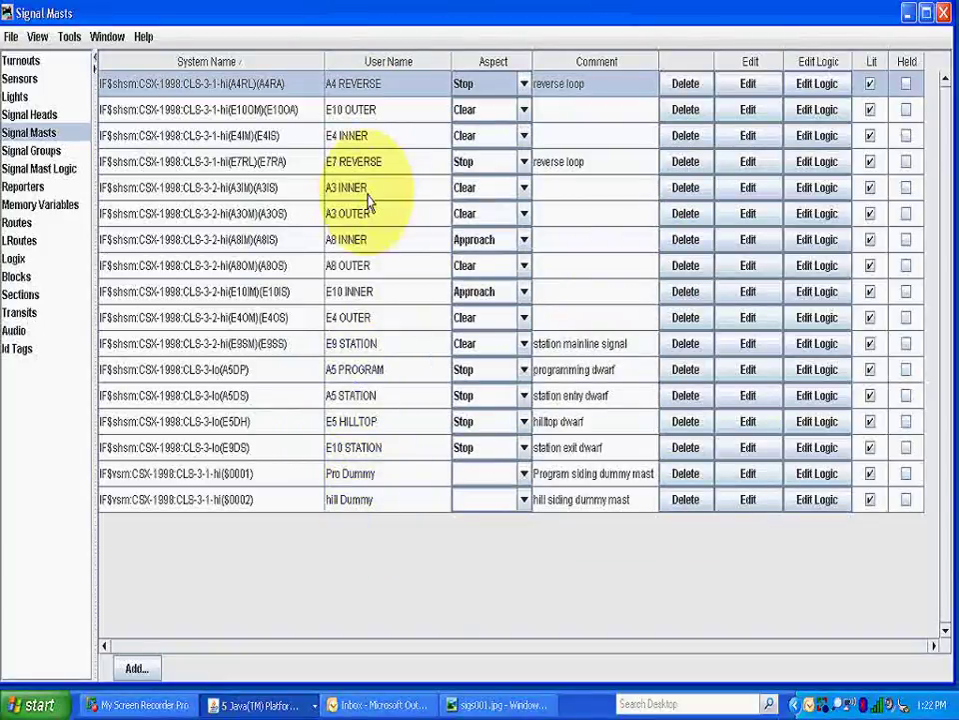
Test the A4 REVERSE mast by setting its aspect first to Clear and after that to Approach.
click(524, 86)
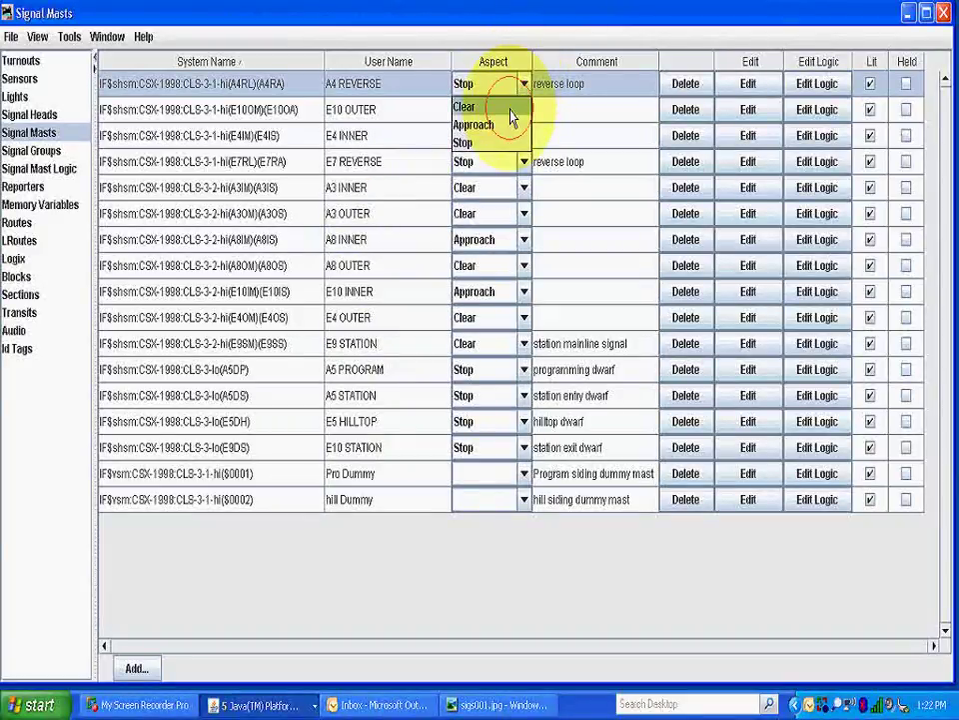
click(511, 108)
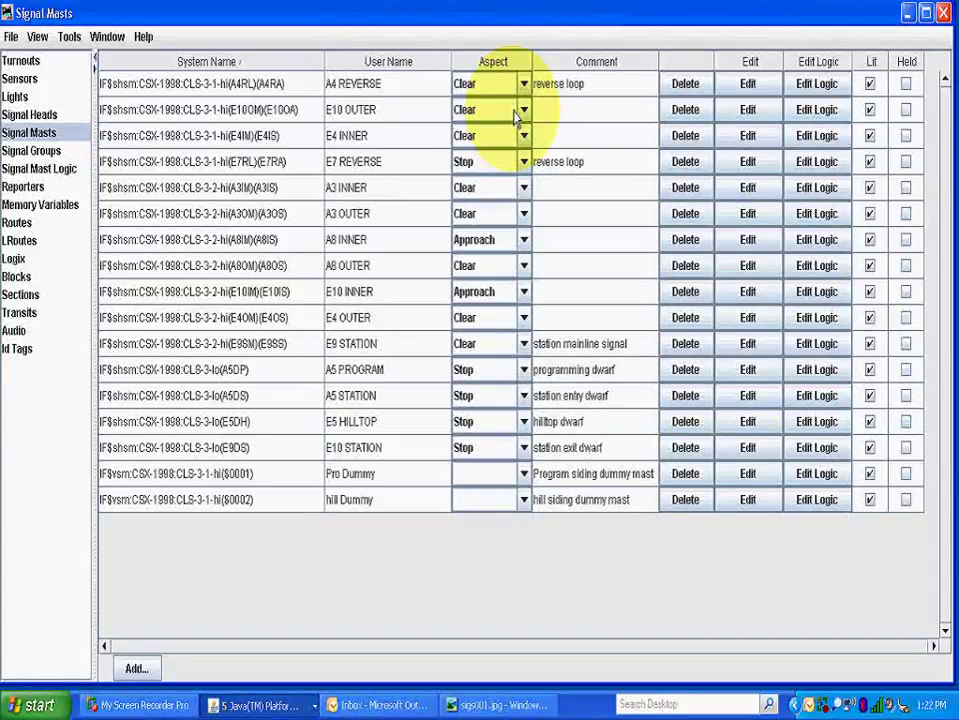
click(522, 84)
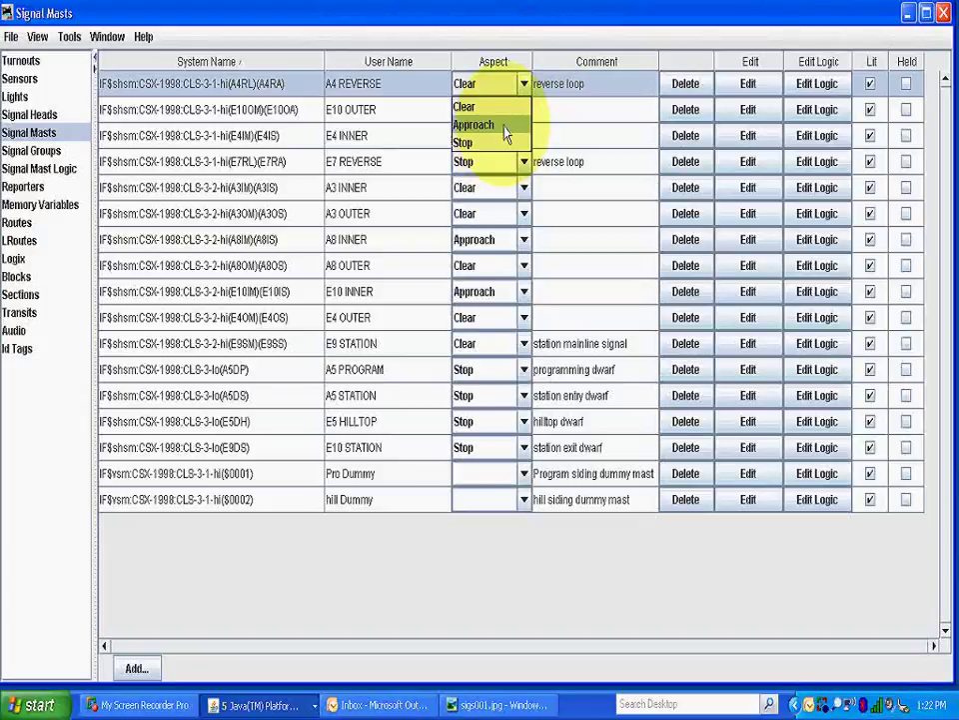
click(505, 128)
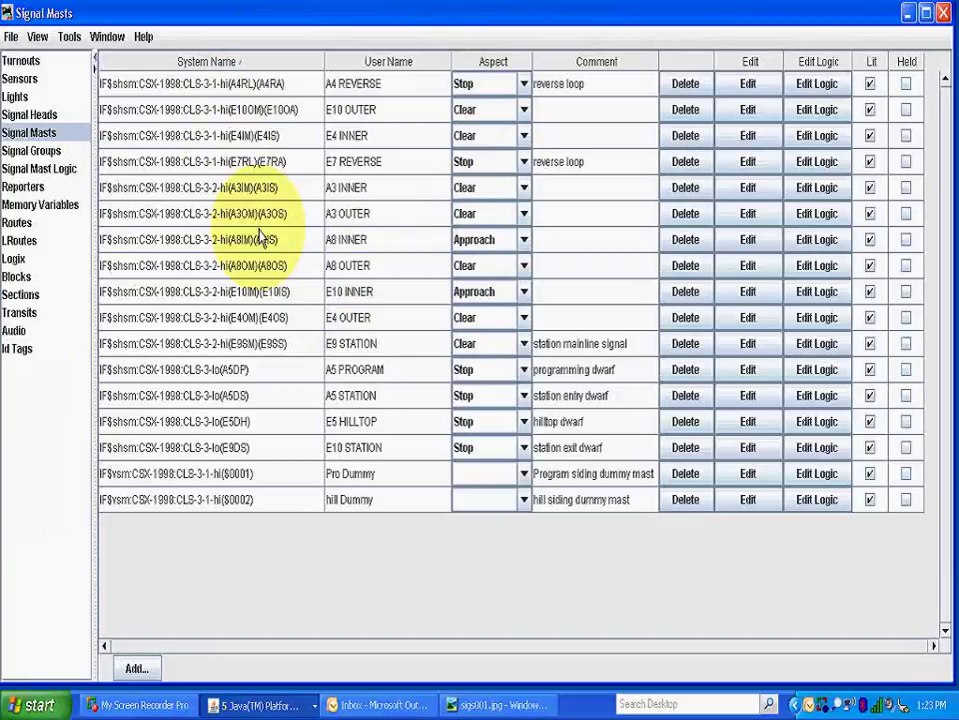
Check the individual head states in the signal heads table and return to the signal masts table.
click(58, 116)
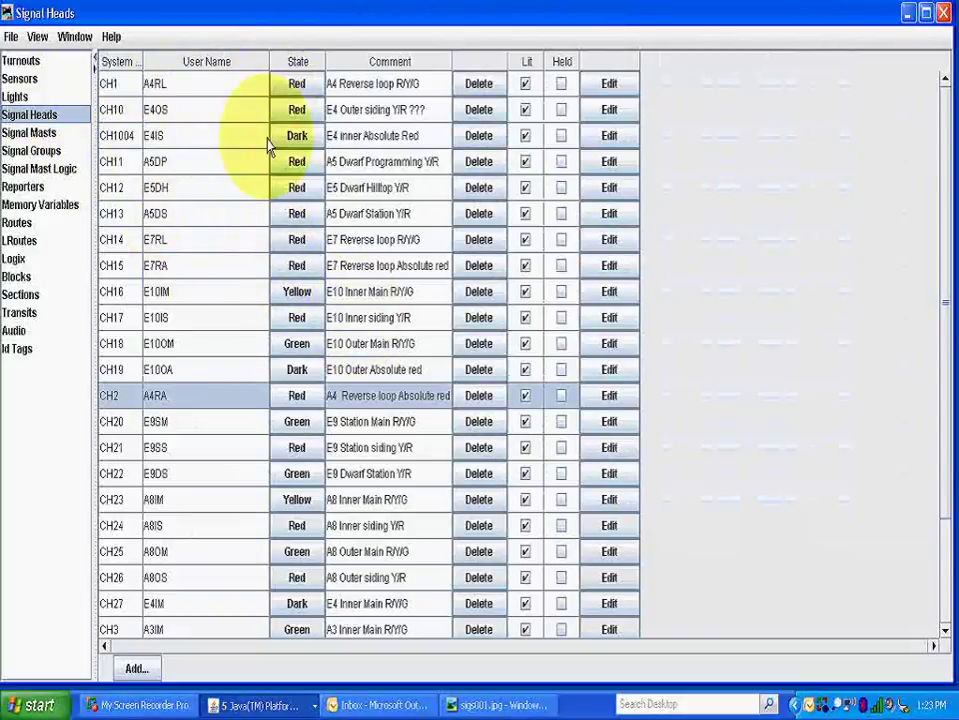
click(30, 133)
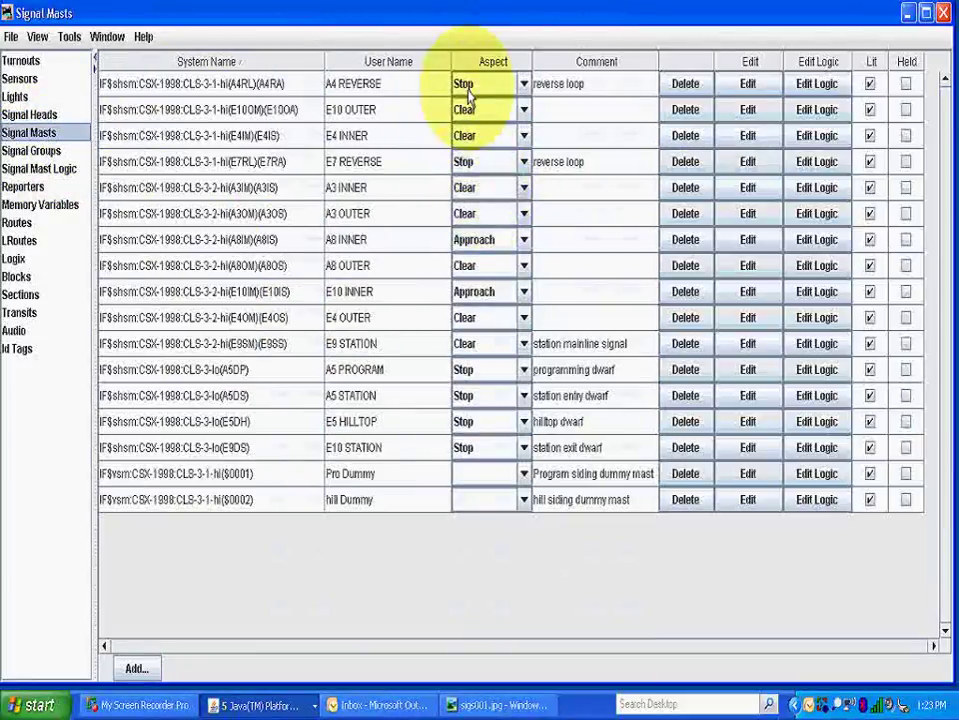